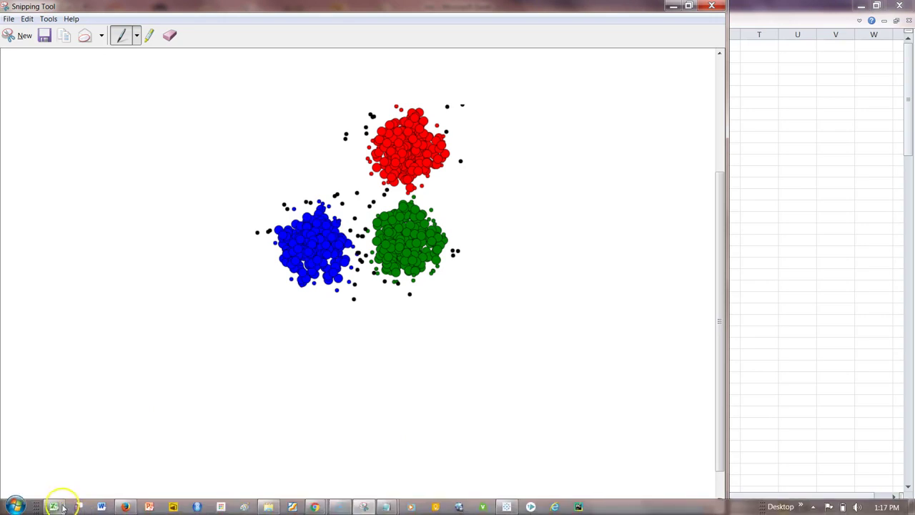
Switch to the iris workbook in Excel and review the sepal, petal and Species column headers
click(61, 506)
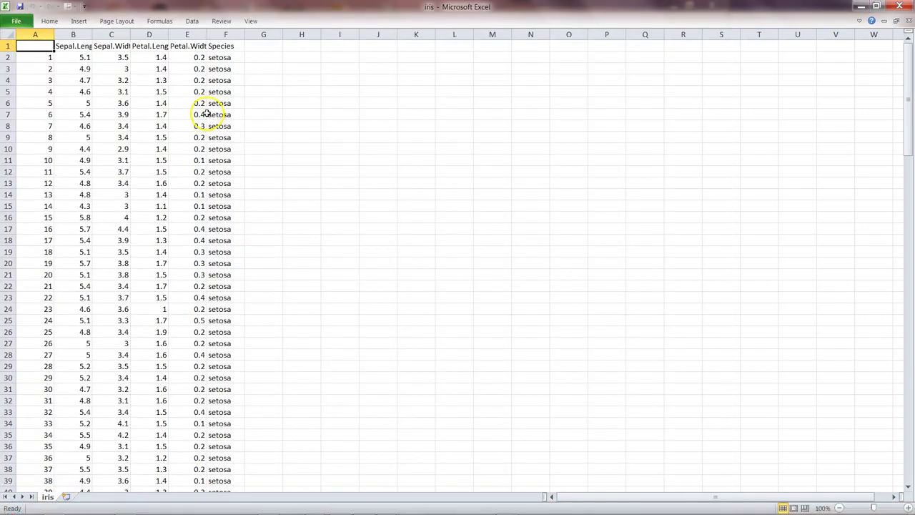
click(72, 48)
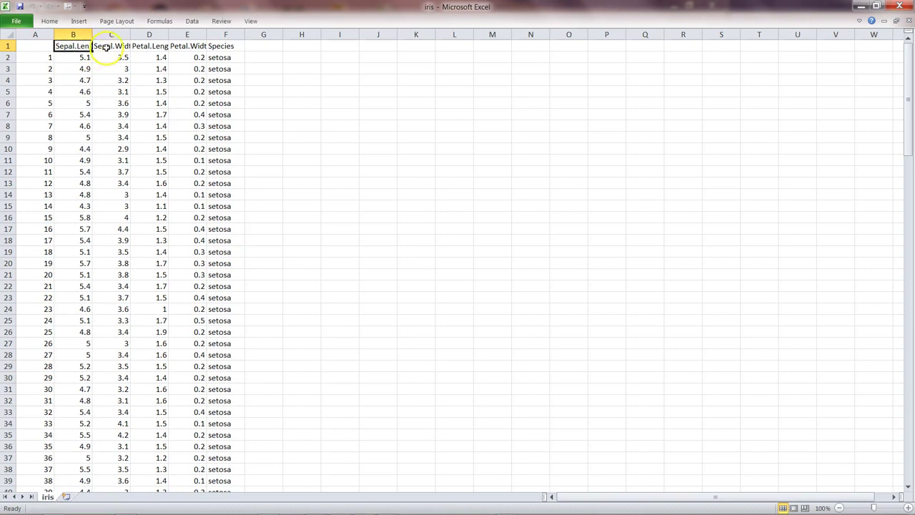
click(106, 48)
click(147, 47)
click(184, 47)
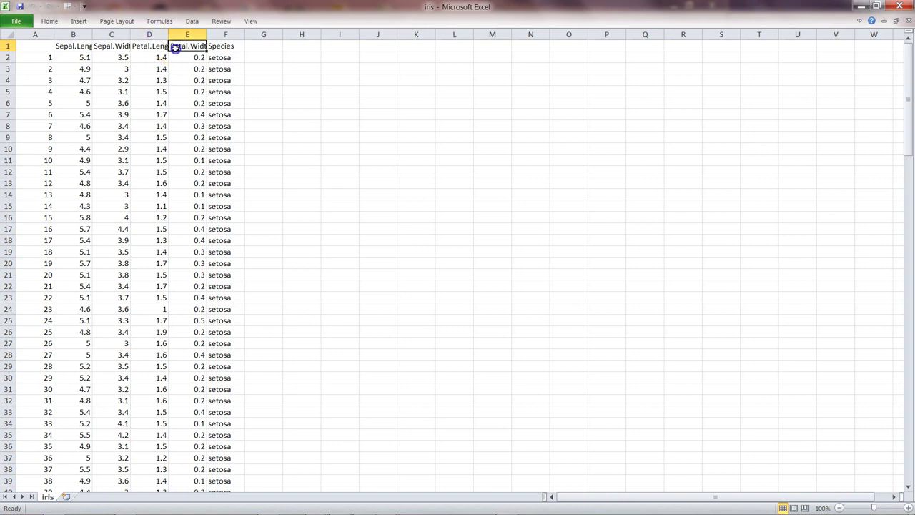
click(217, 47)
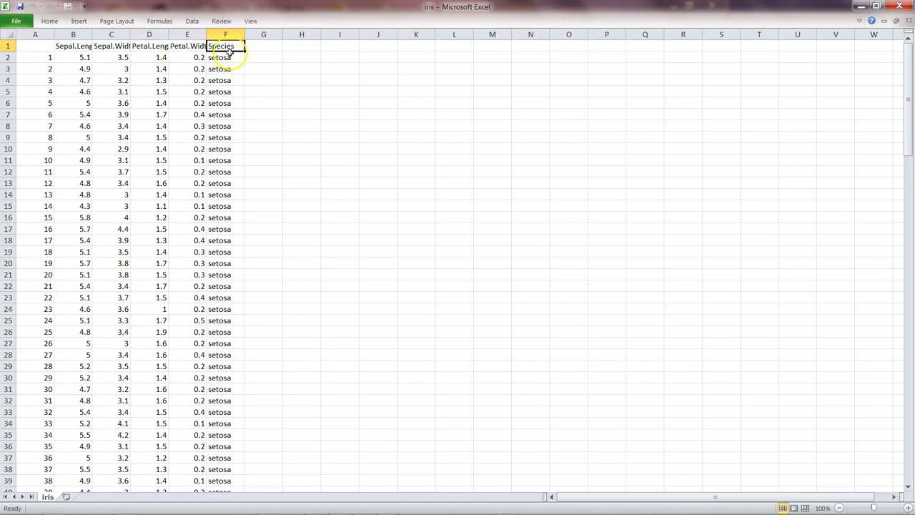
Examine the distinct species values available in the Species column
key(alt+Down)
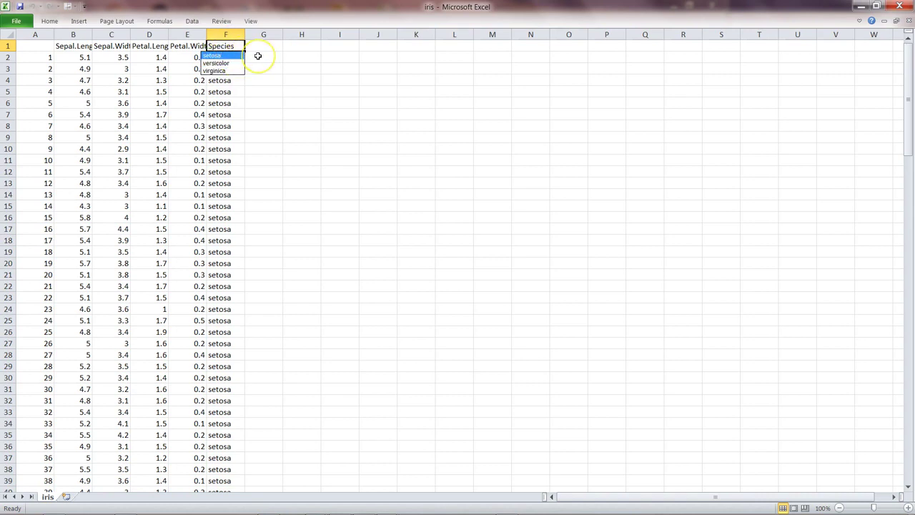
key(Escape)
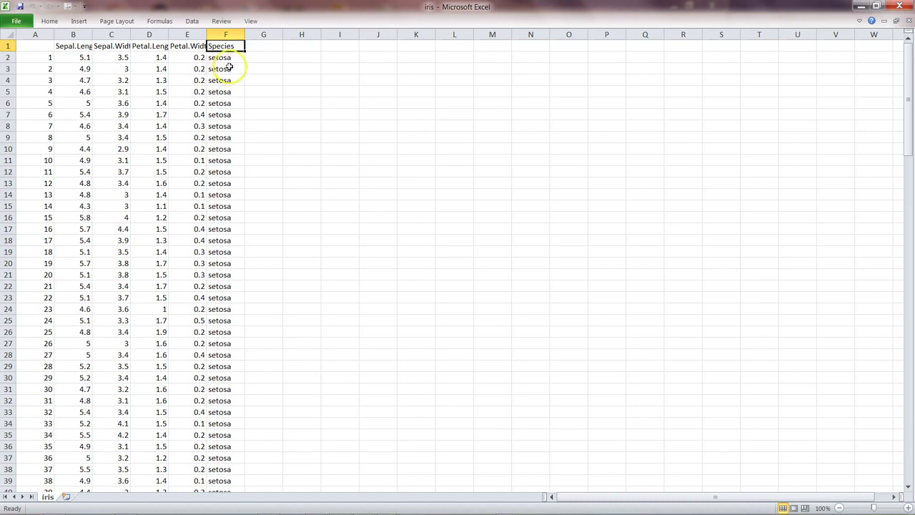
click(226, 35)
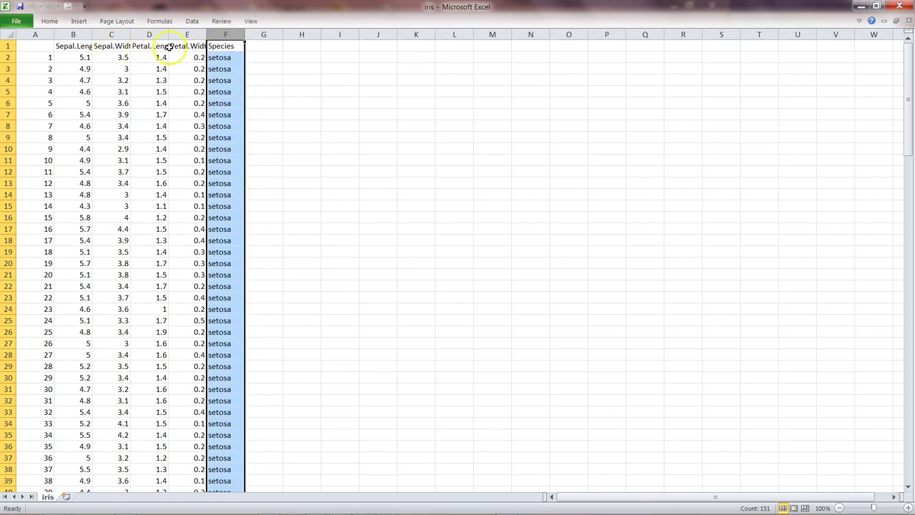
click(222, 46)
key(alt+Down)
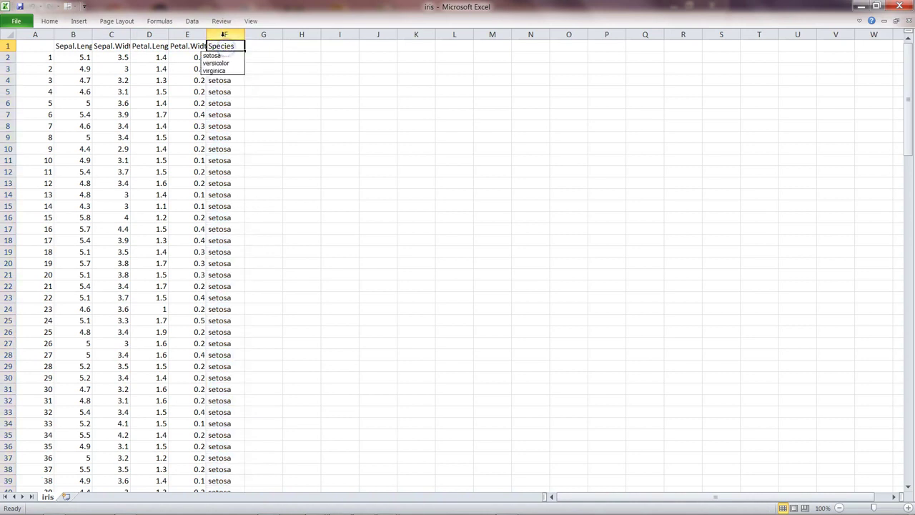
key(Down)
key(Down)
key(Down)
key(Escape)
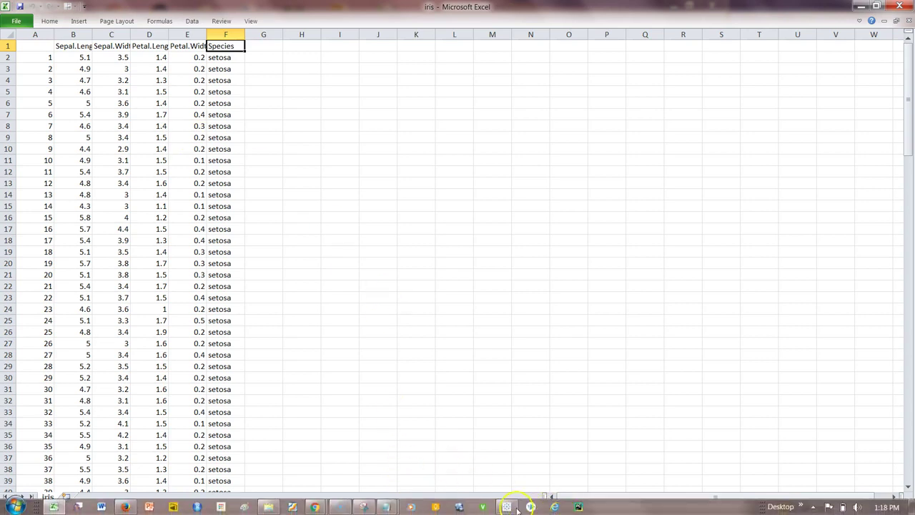
Switch to Tableau and connect to the iris CSV on the Desktop as a text file
click(506, 506)
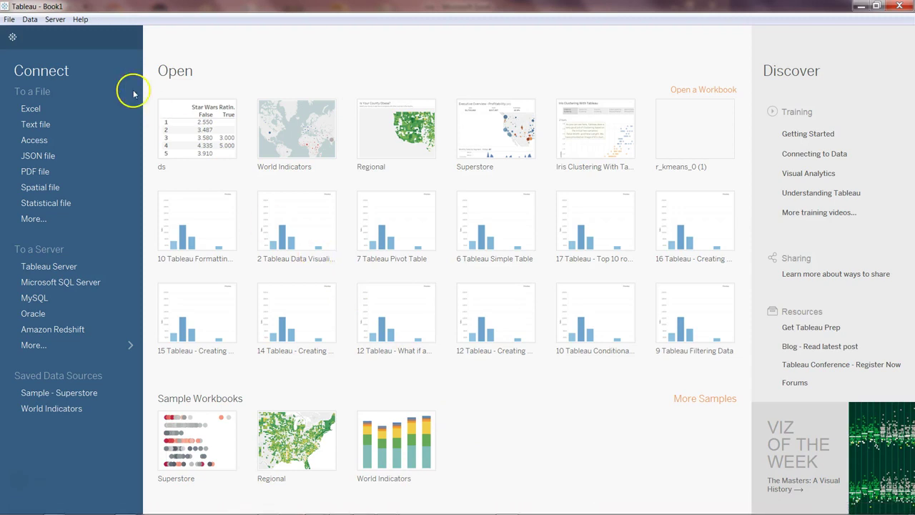
click(95, 127)
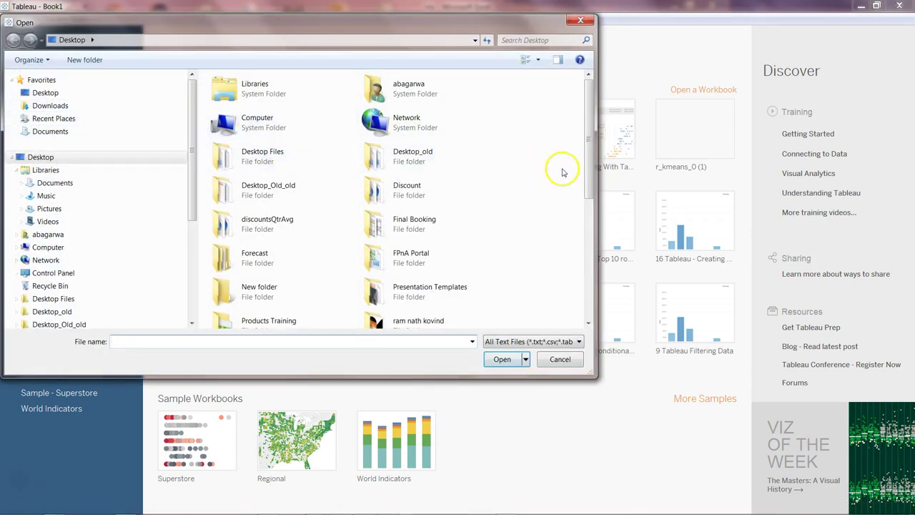
drag(590, 147, 589, 314)
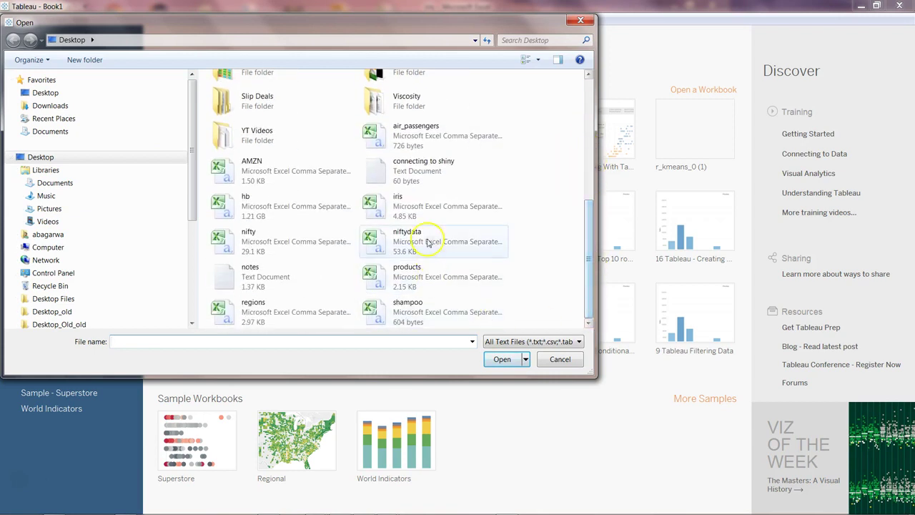
double_click(420, 216)
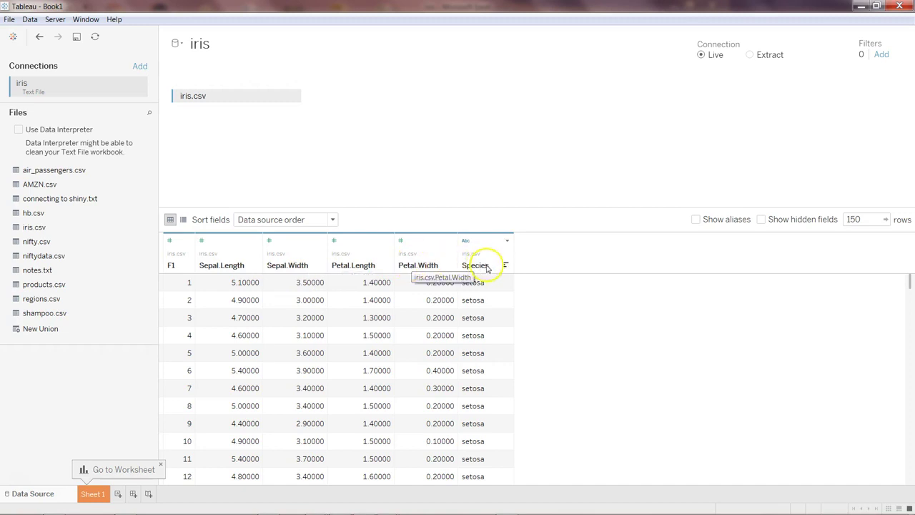
Hide the F1 field in the iris data source and go to Sheet 1
right_click(182, 261)
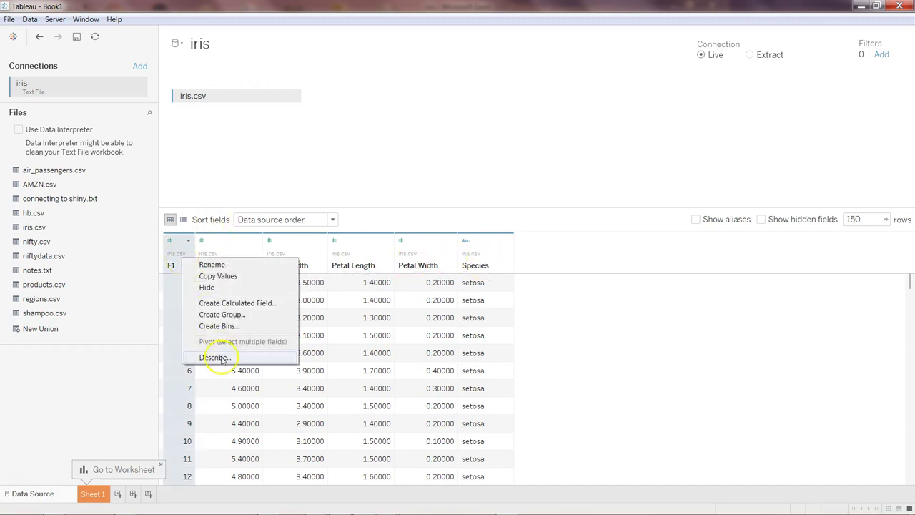
click(207, 287)
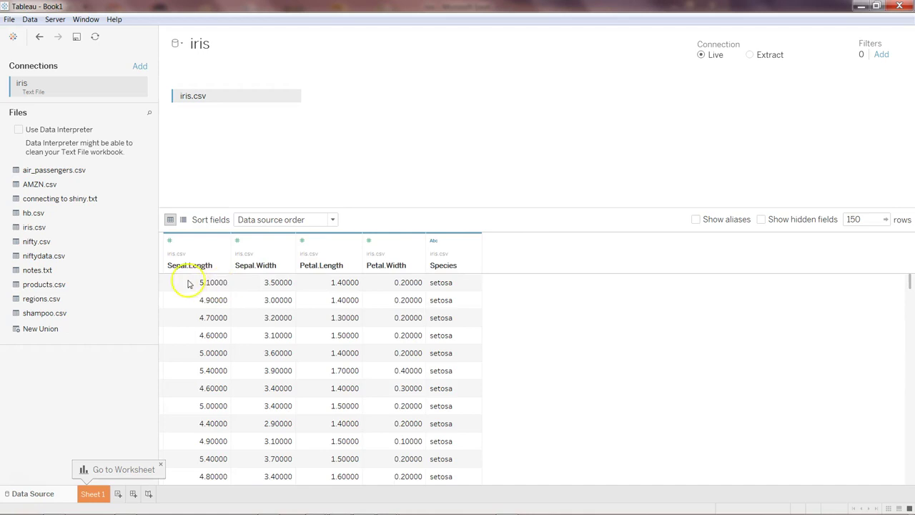
click(105, 492)
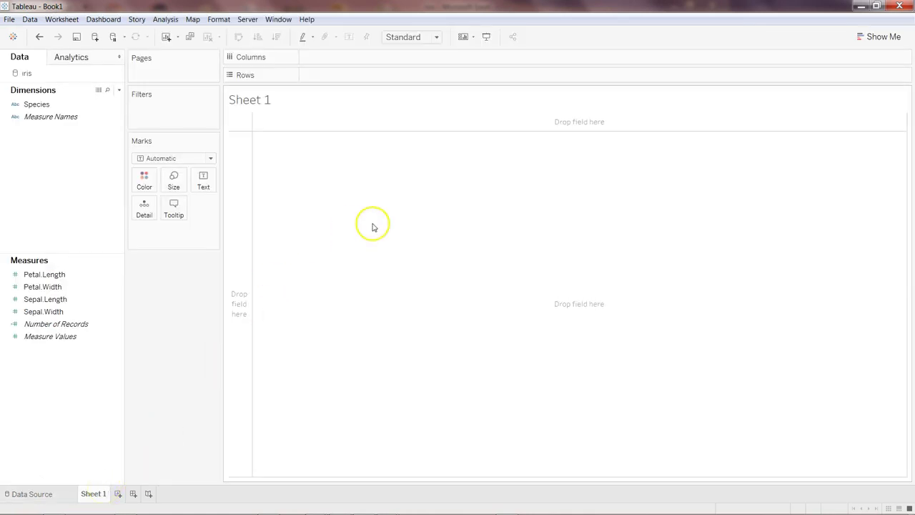
Place Petal.Length on Columns and Petal.Width on Rows
click(79, 277)
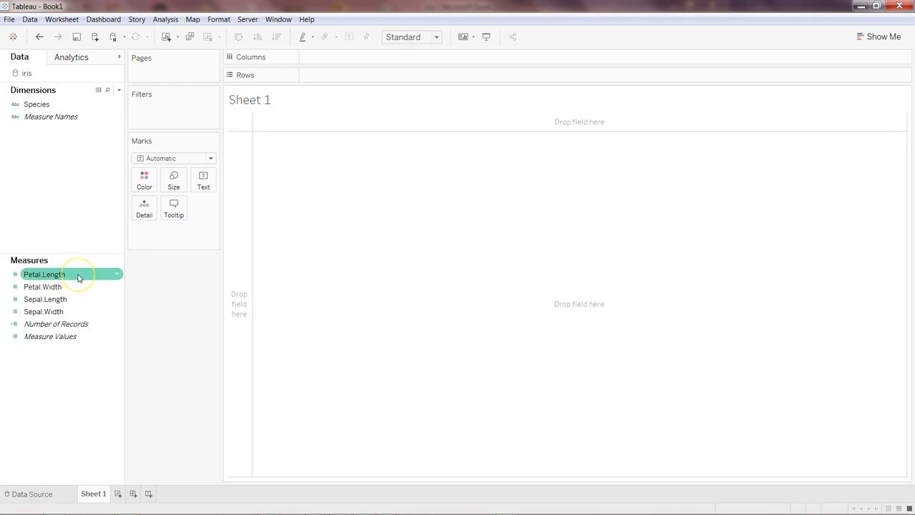
drag(79, 278, 362, 64)
click(73, 285)
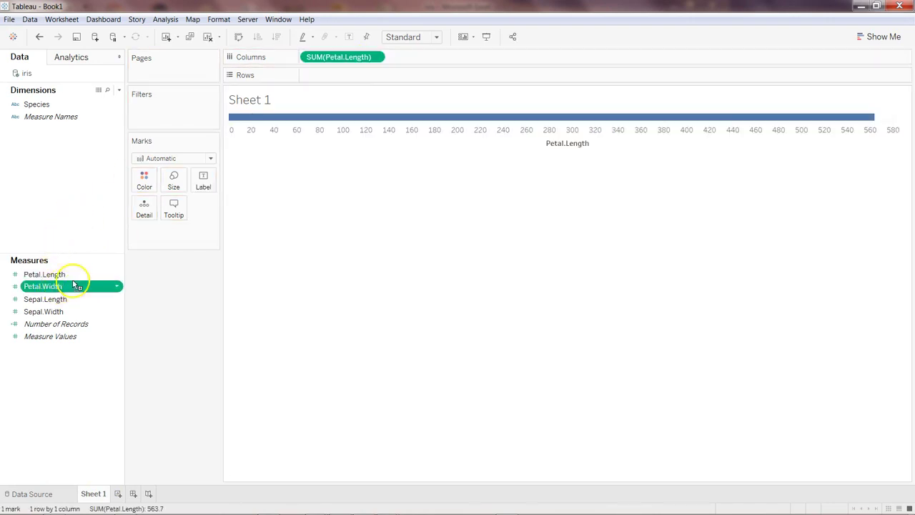
drag(73, 285, 372, 77)
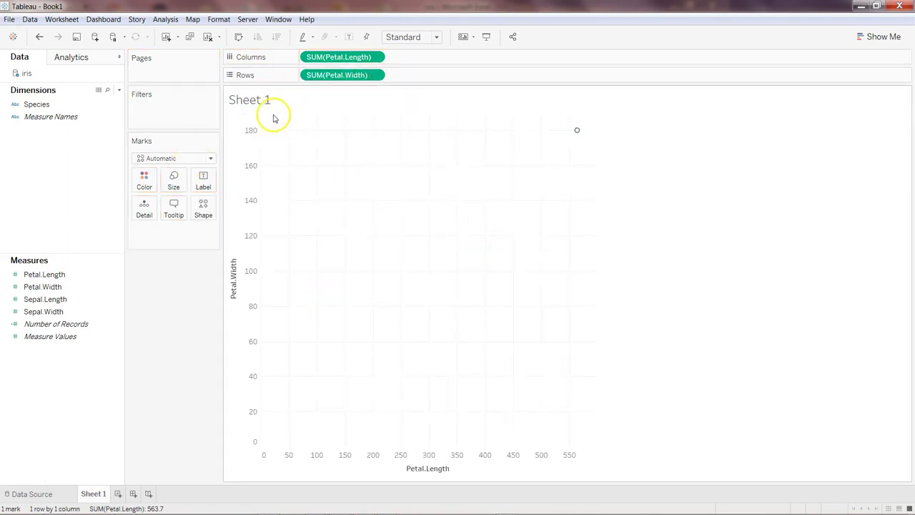
Turn off Aggregate Measures so each iris record is plotted as its own point
click(172, 20)
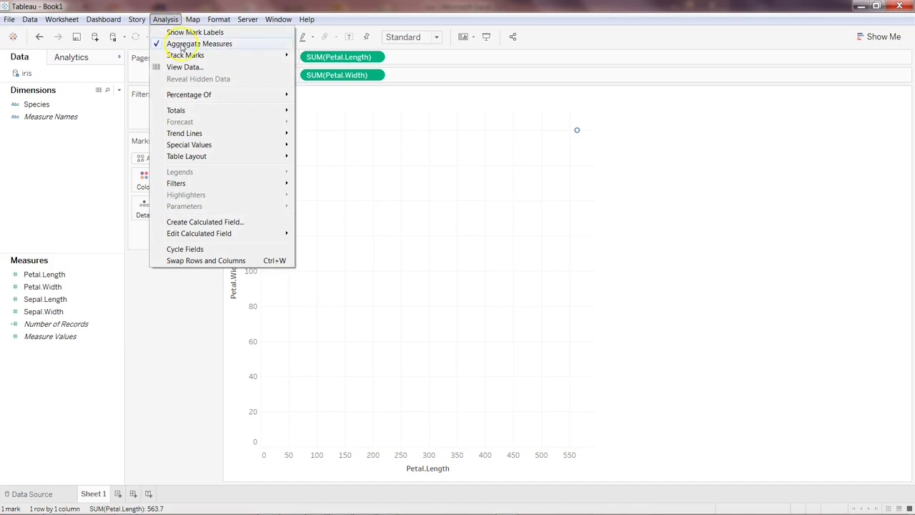
click(205, 45)
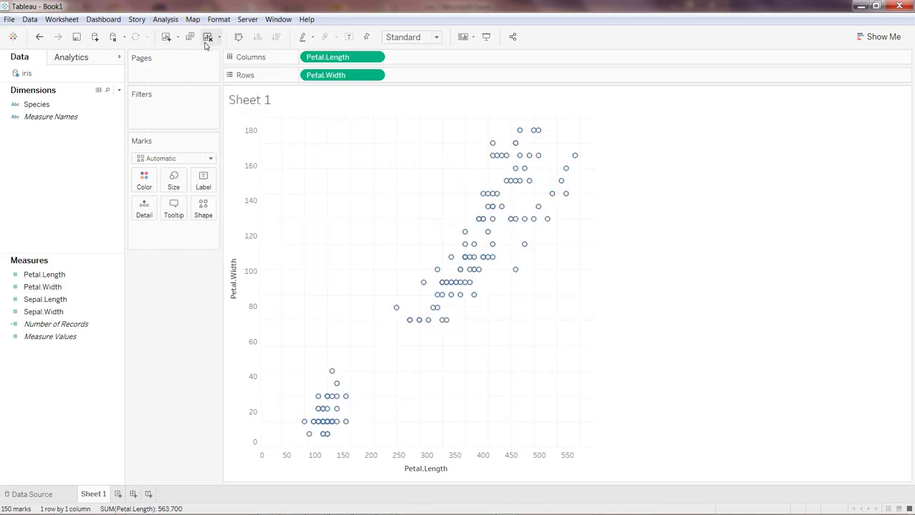
click(166, 20)
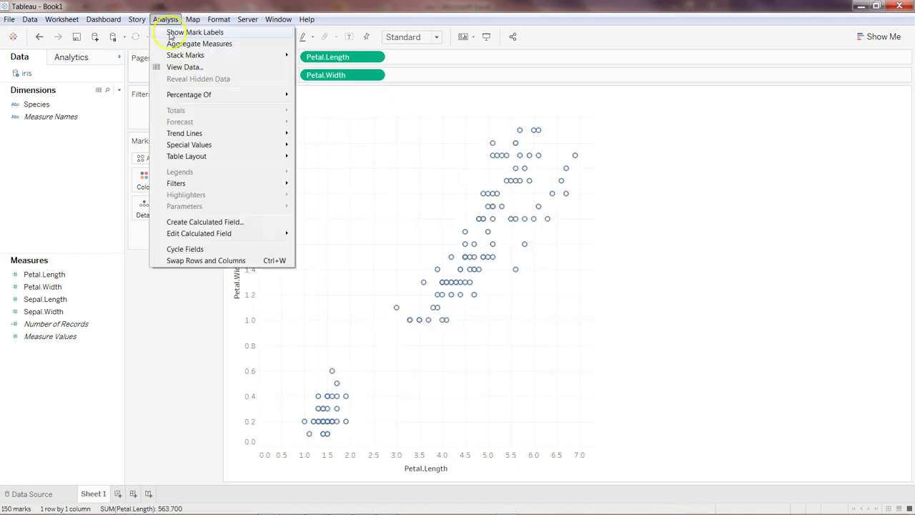
click(509, 7)
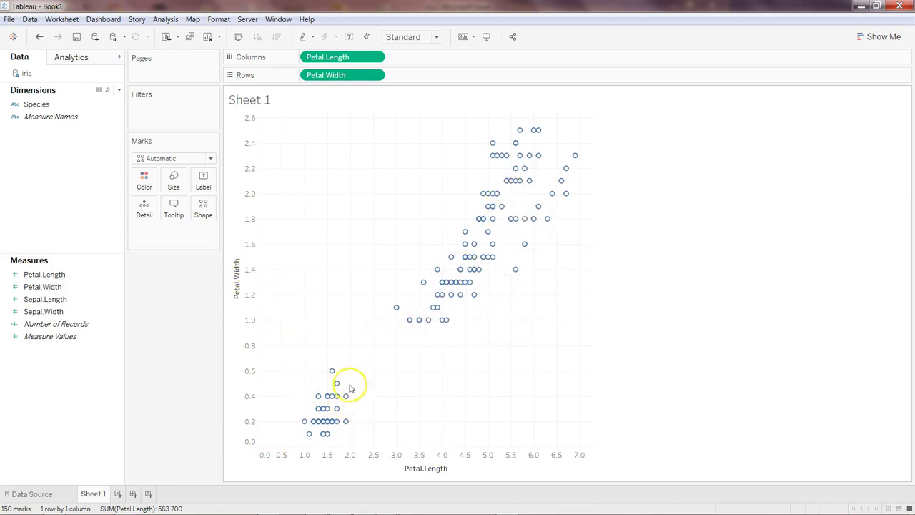
Color the scatter plot's marks by Species to compare the groups, and remove Species from the marks again
mouse_move(345, 396)
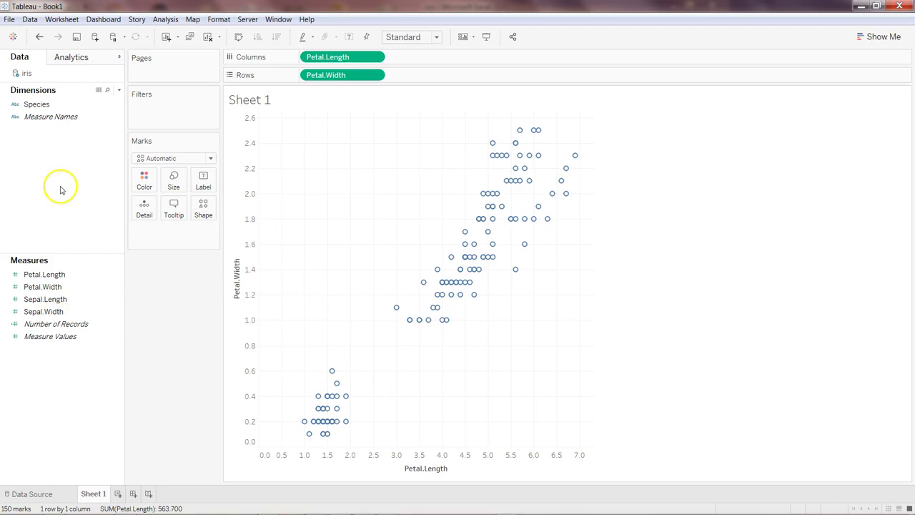
drag(48, 104, 146, 181)
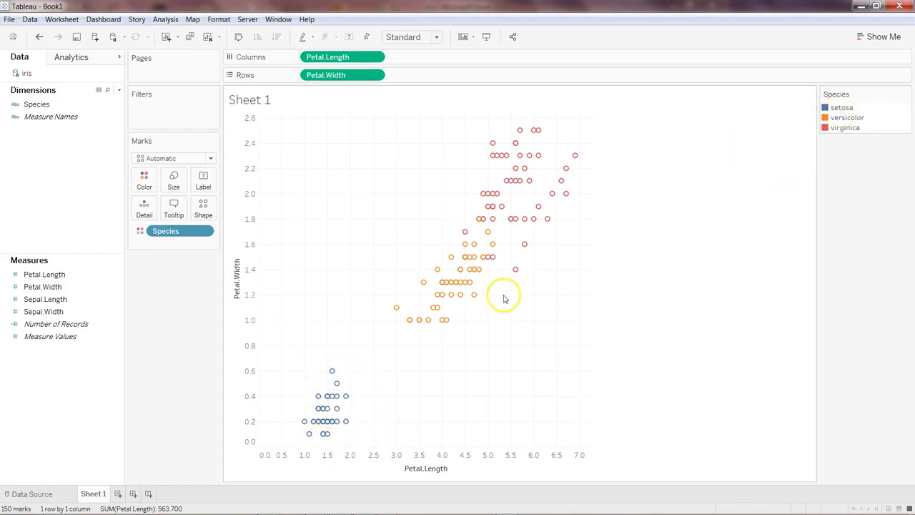
mouse_move(491, 247)
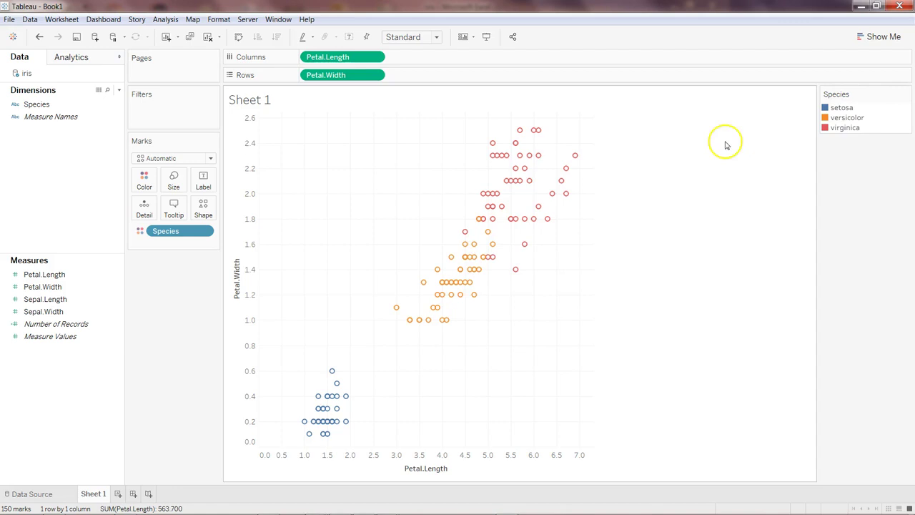
mouse_move(487, 266)
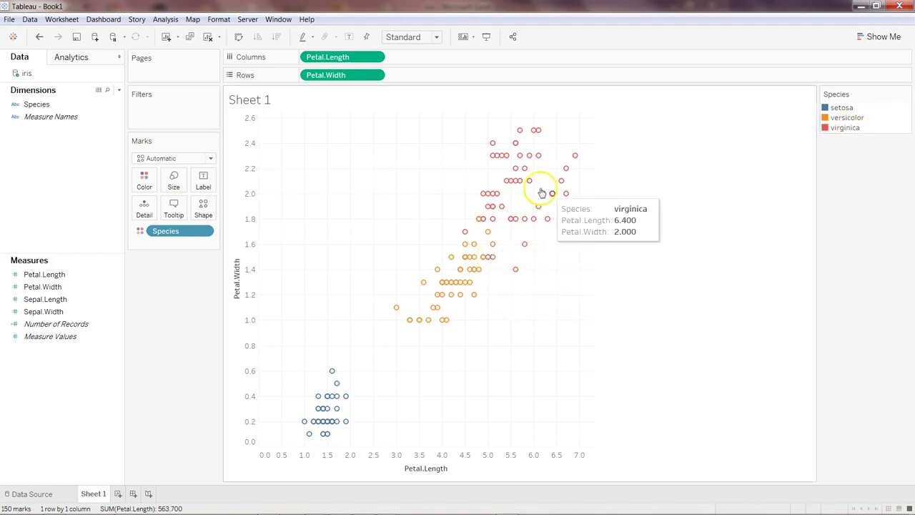
mouse_move(520, 195)
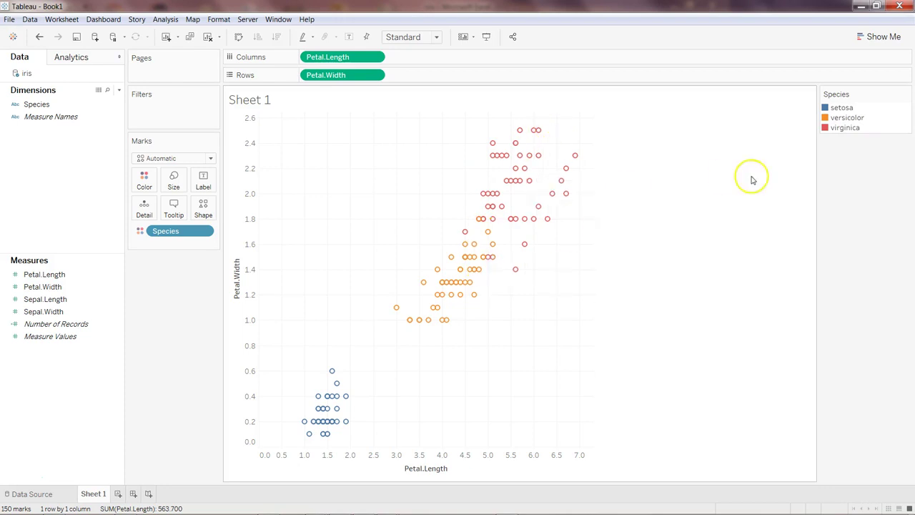
drag(197, 231, 90, 407)
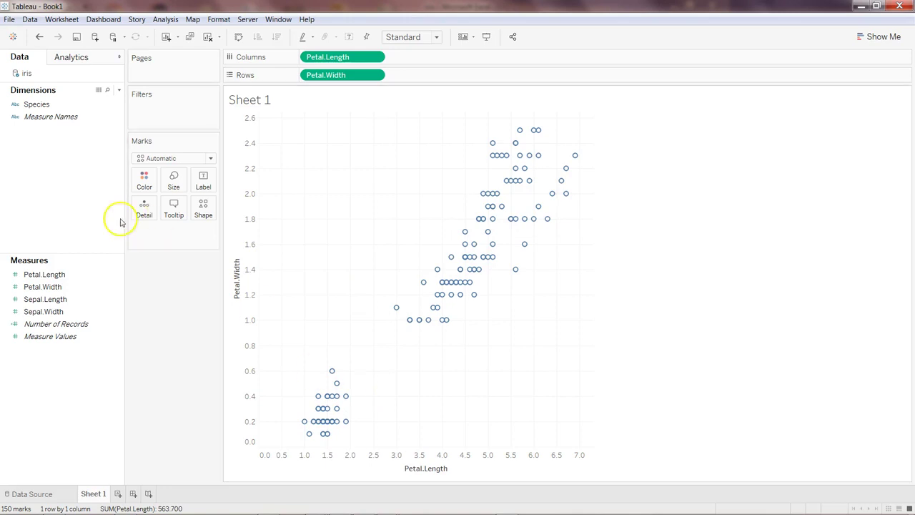
Add a Cluster model to the scatter plot using Petal.Length and Petal.Width with an automatic number of clusters
click(74, 57)
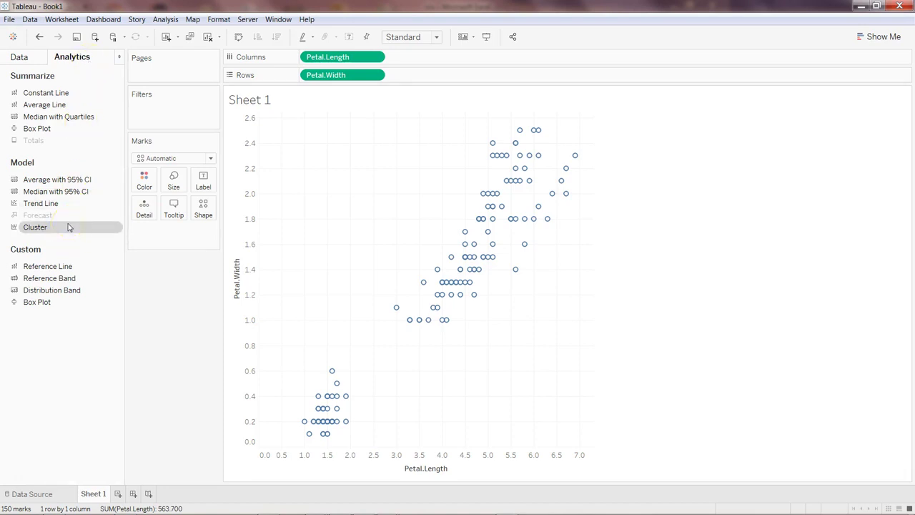
drag(71, 229, 313, 137)
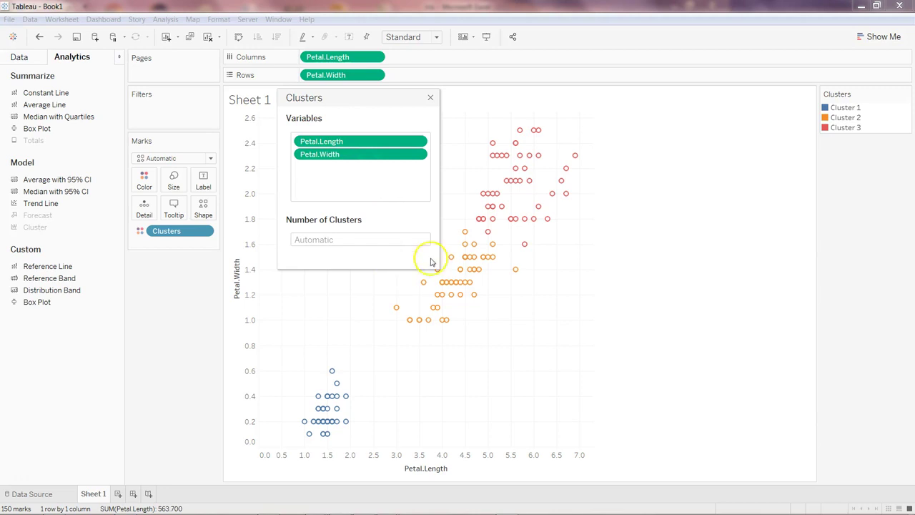
click(431, 98)
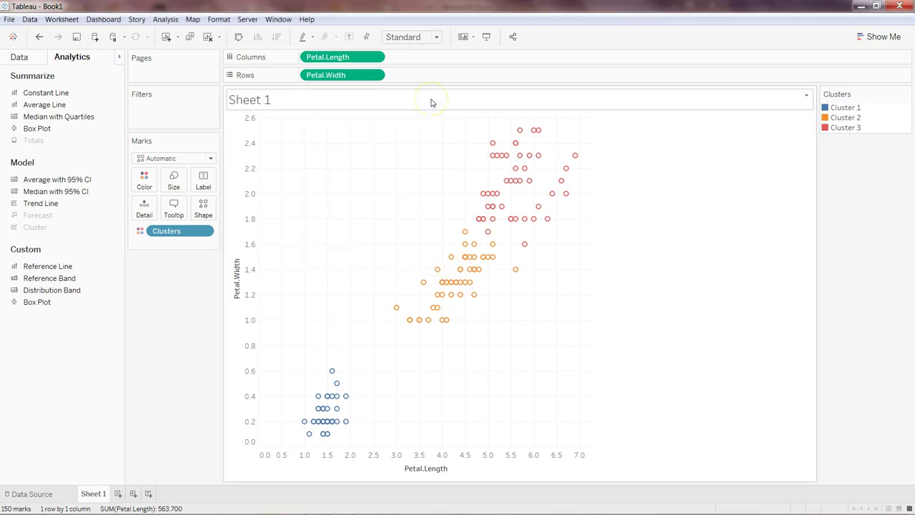
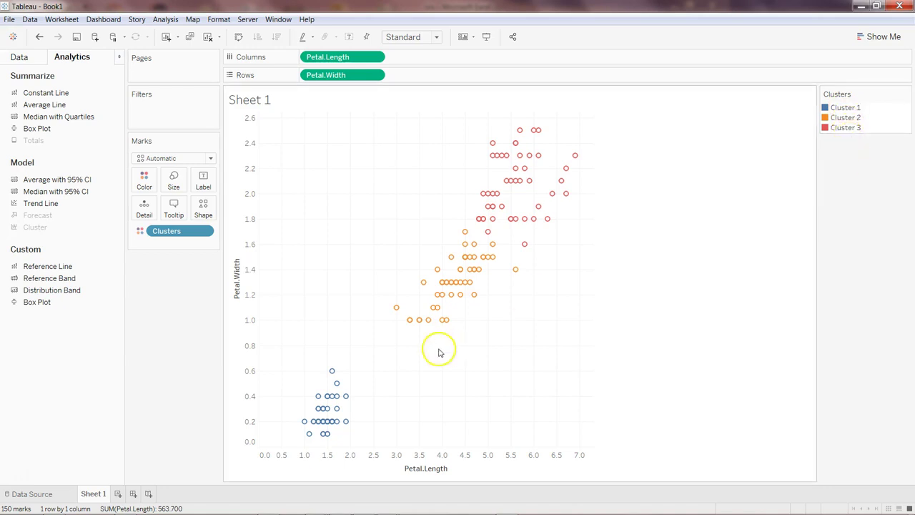
mouse_move(458, 258)
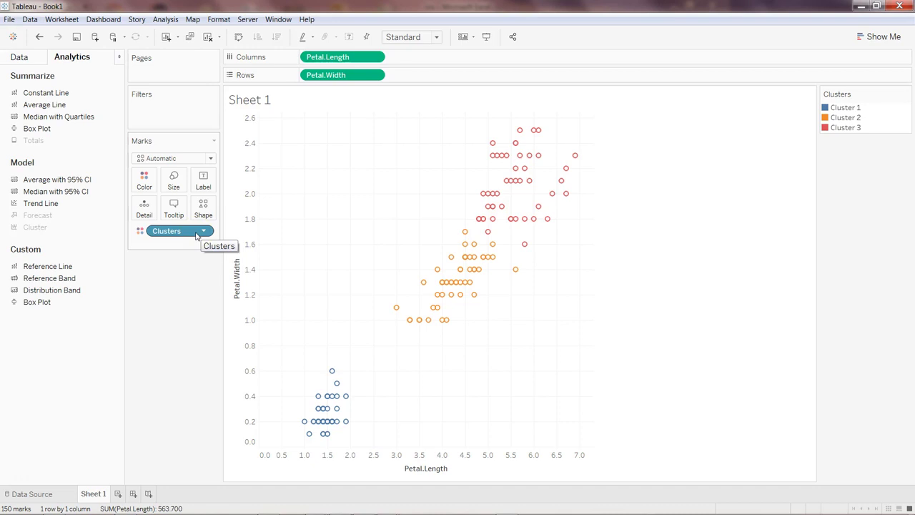
mouse_move(512, 169)
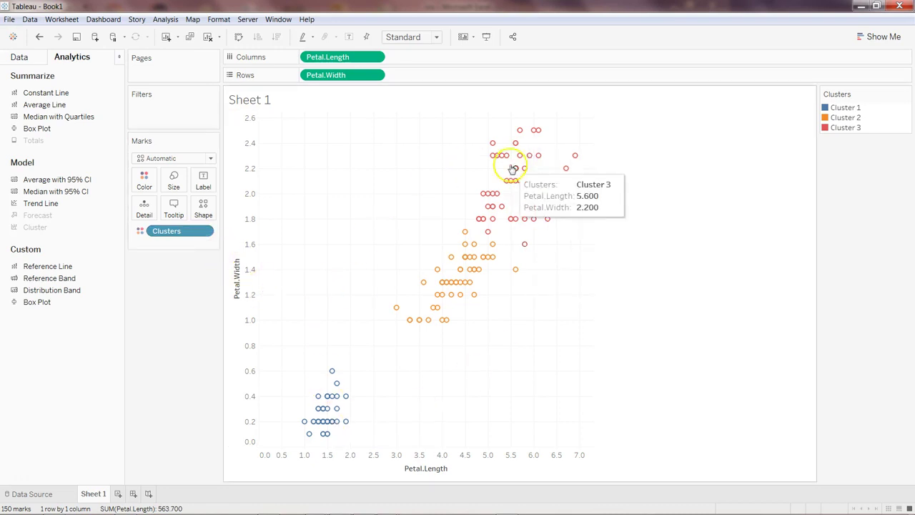
Save the Clusters model from the marks as a group field among the iris Dimensions
click(204, 231)
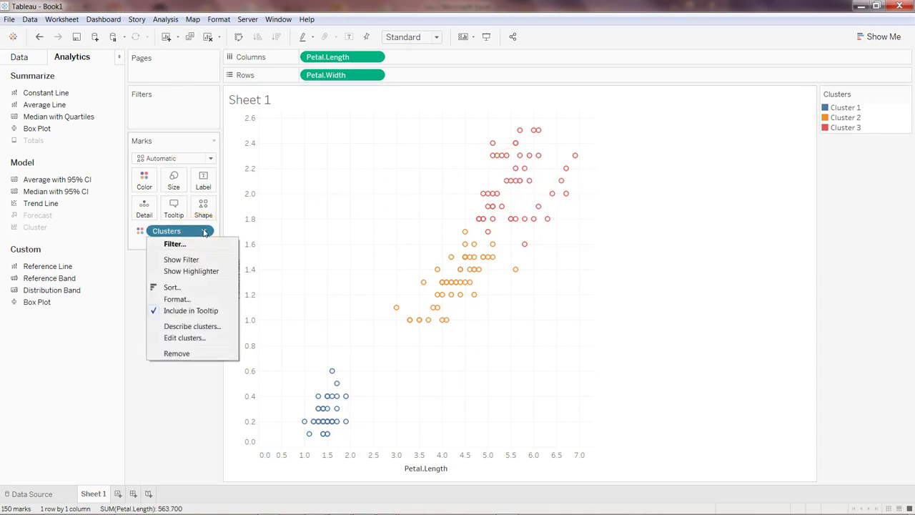
click(205, 231)
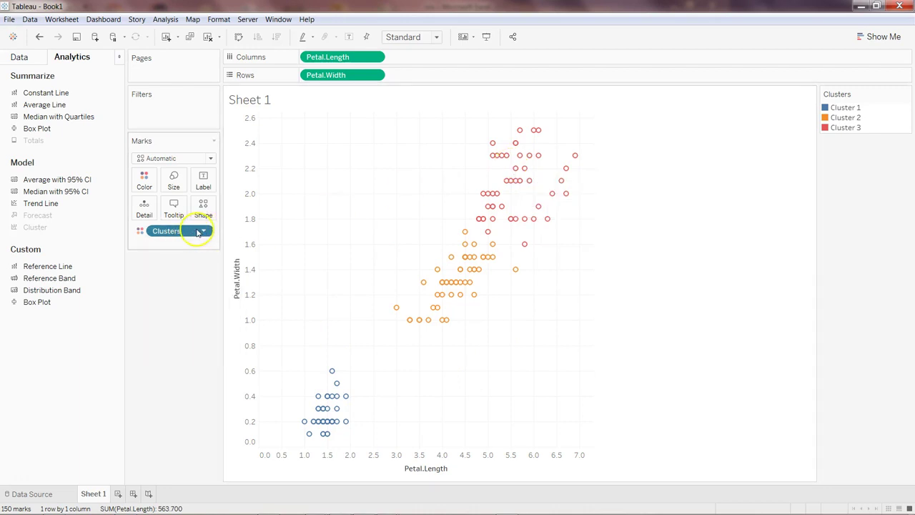
click(27, 57)
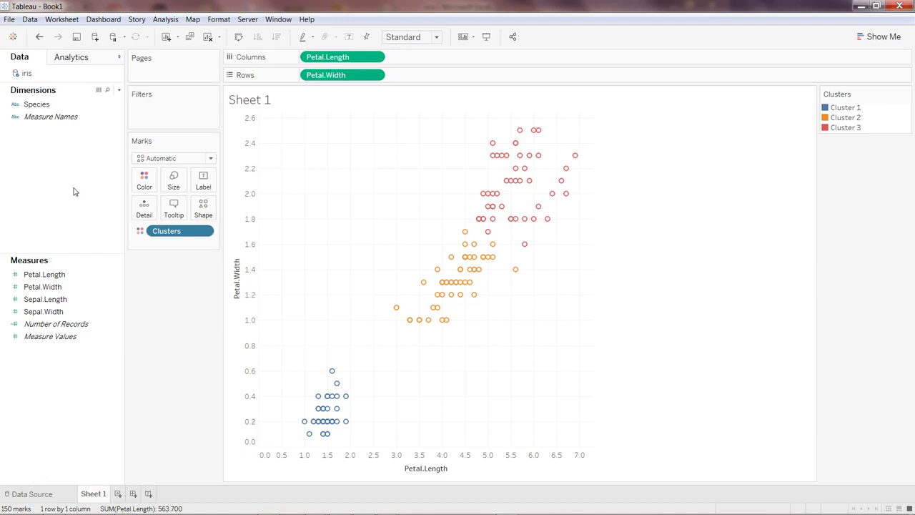
drag(164, 231, 67, 153)
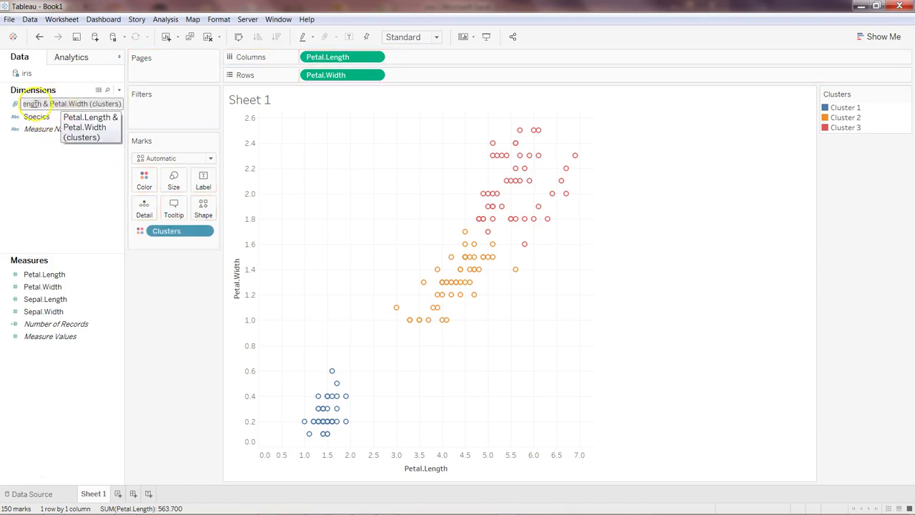
Name the new cluster group field Species Cluster
drag(35, 103, 10, 104)
click(99, 108)
drag(98, 107, 24, 104)
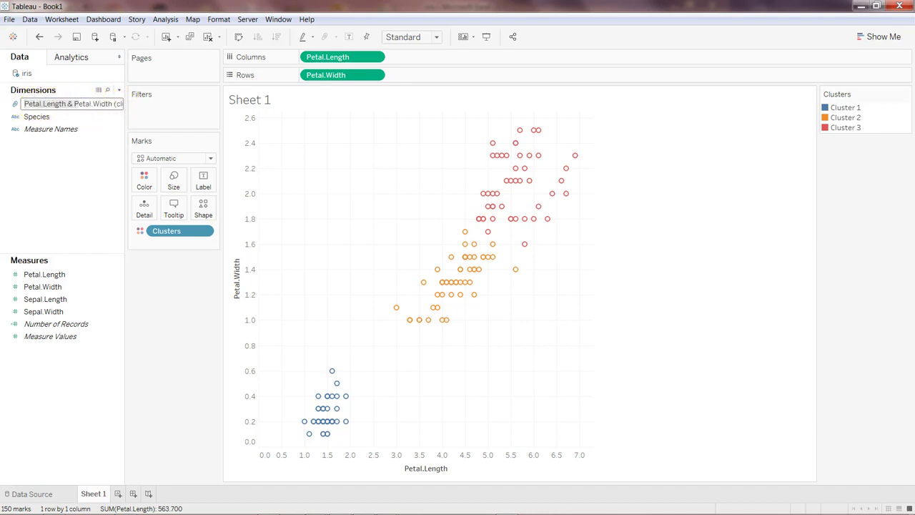
click(32, 127)
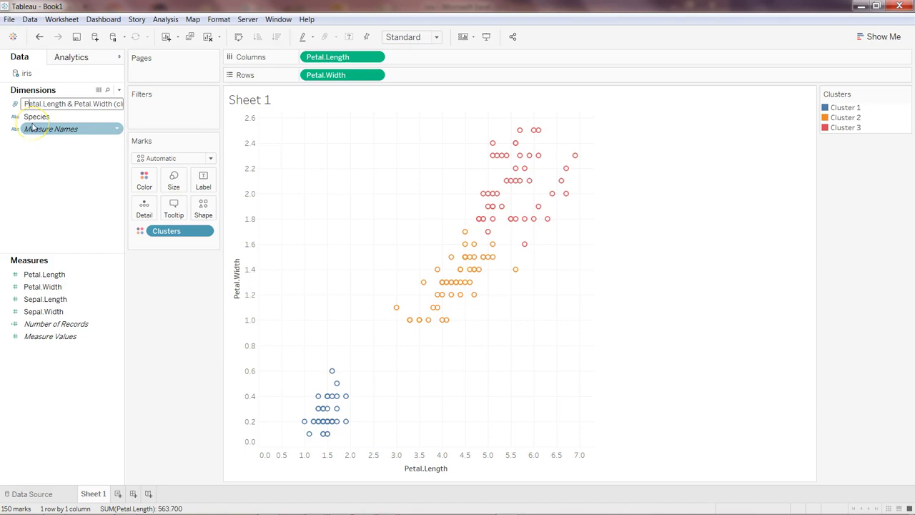
text(Specie)
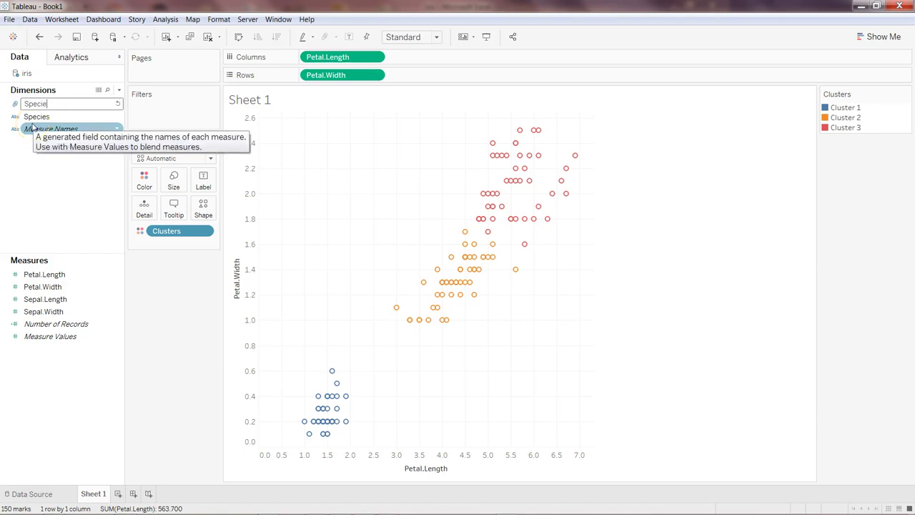
text(s Cluster)
key(Return)
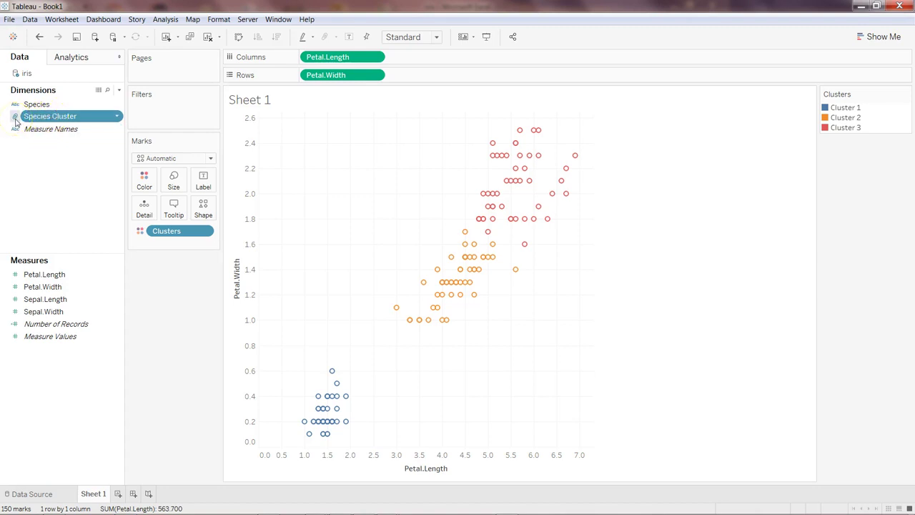
Edit the Species Cluster group and rename Cluster 1 as Setosa
click(15, 118)
click(118, 118)
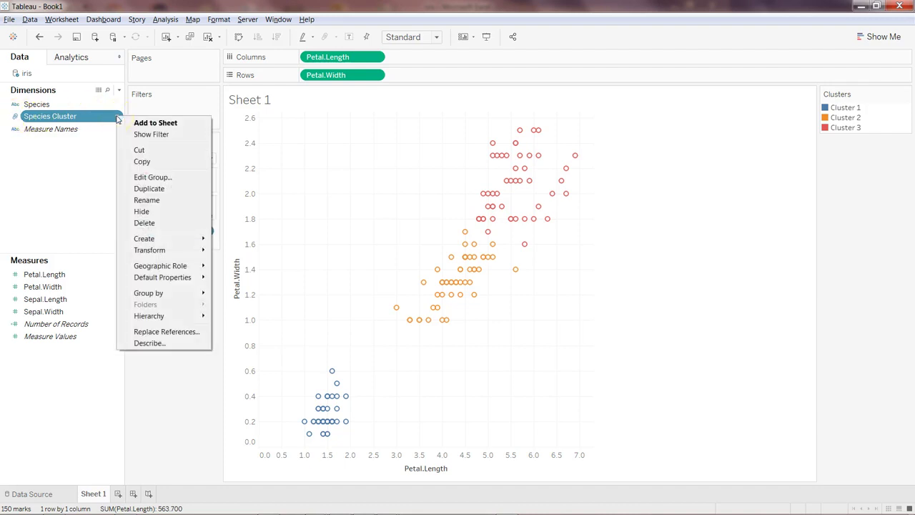
click(152, 168)
click(159, 178)
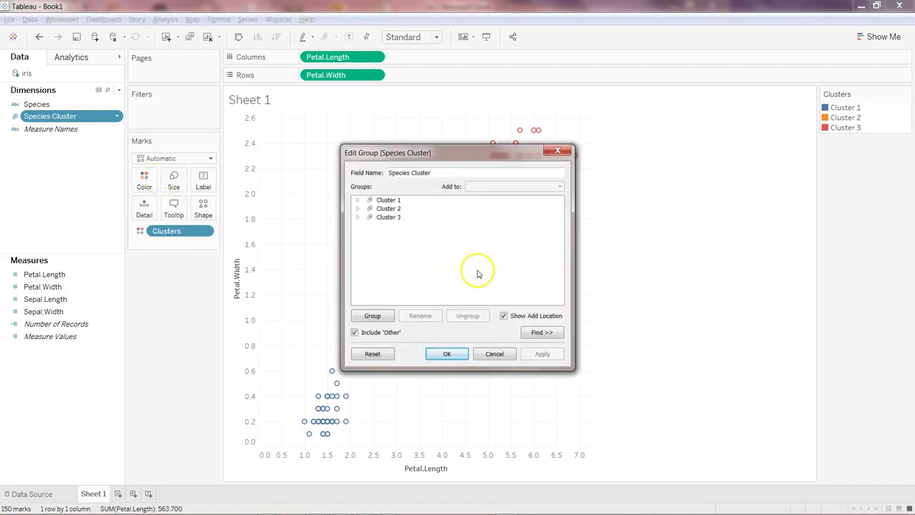
click(356, 201)
click(356, 202)
click(356, 201)
click(356, 202)
click(389, 201)
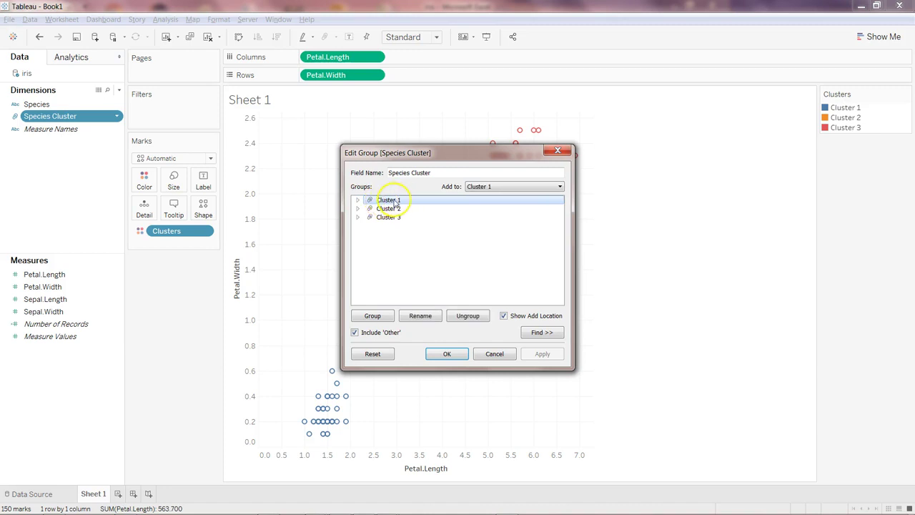
click(426, 315)
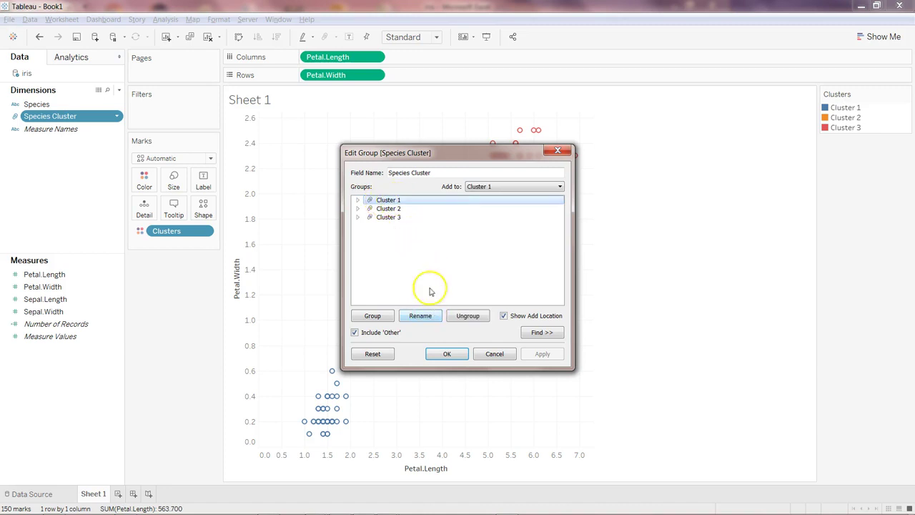
click(399, 218)
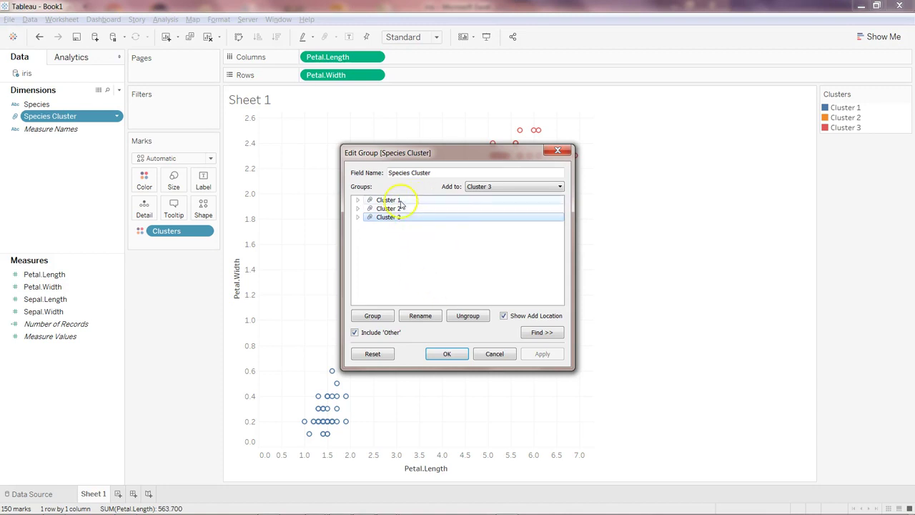
click(397, 201)
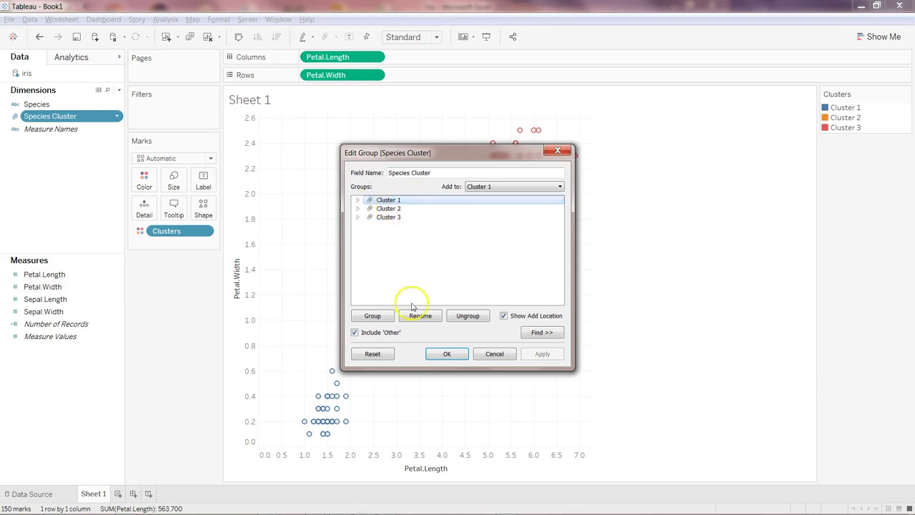
click(427, 319)
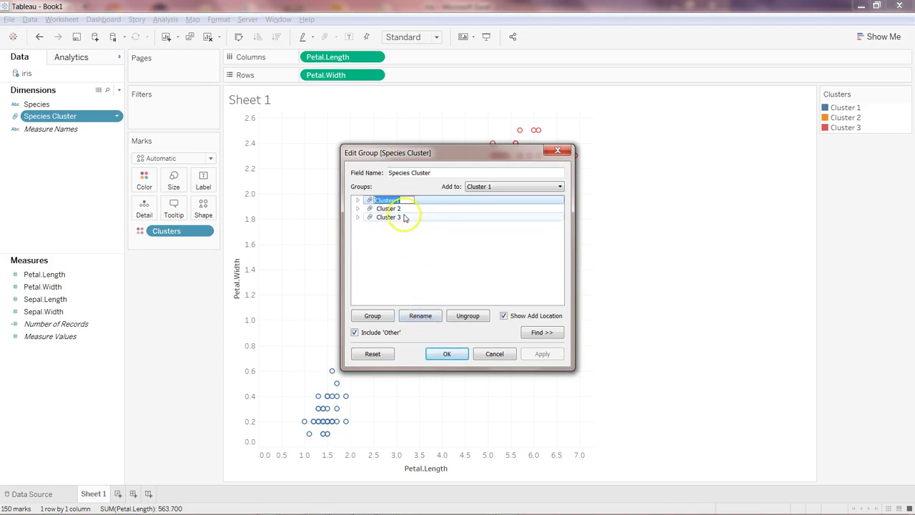
text(Setosa)
key(Return)
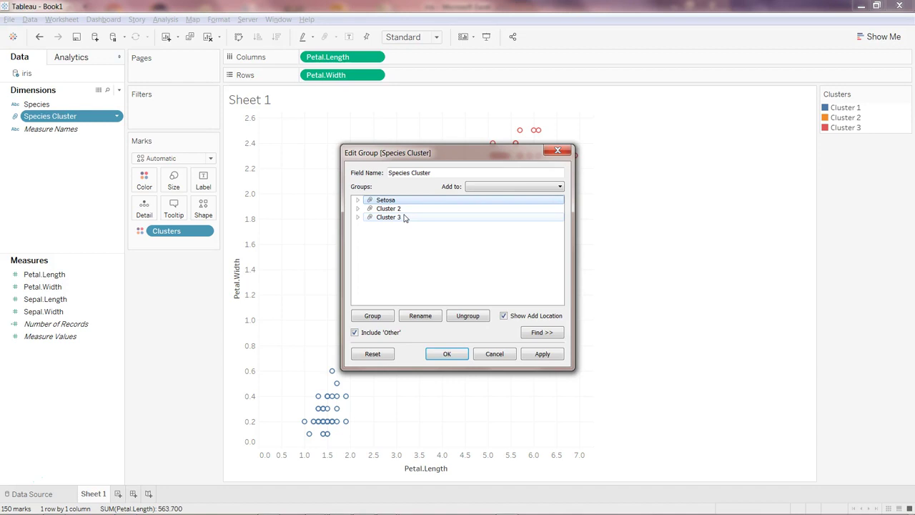
Rename Cluster 2 as Verginica in the Species Cluster group
click(398, 208)
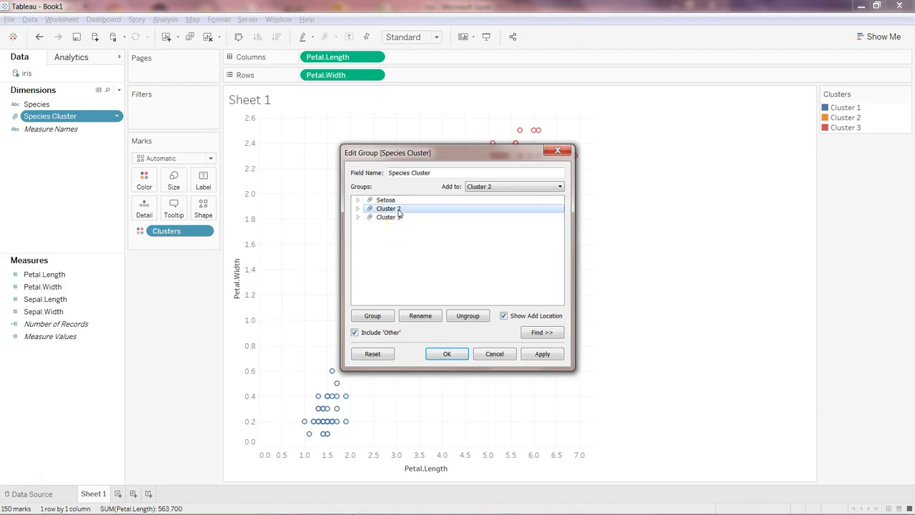
double_click(398, 208)
click(357, 208)
click(422, 319)
text(Verginica)
click(400, 303)
Check the species names in the iris Excel workbook, and back in Tableau rename Cluster 3 as Veriscolor and save the Species Cluster group
click(53, 506)
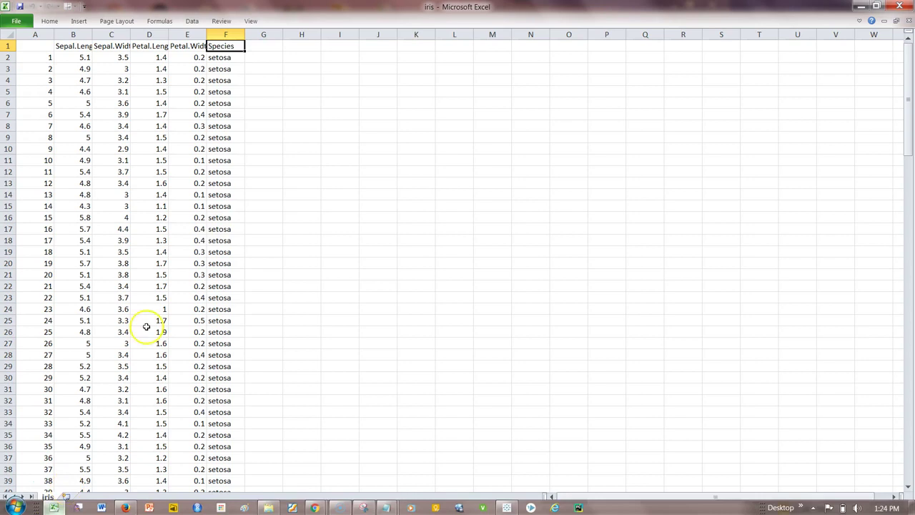
key(alt+Down)
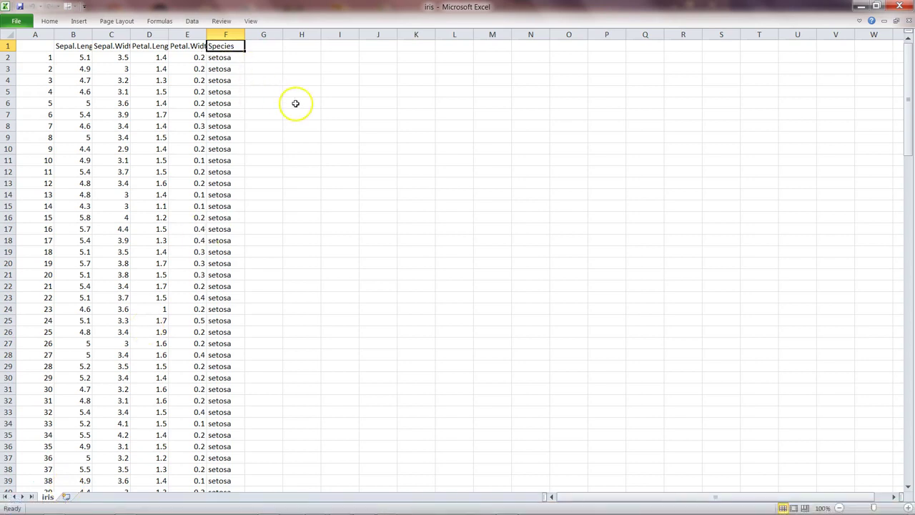
key(alt+Tab)
click(387, 217)
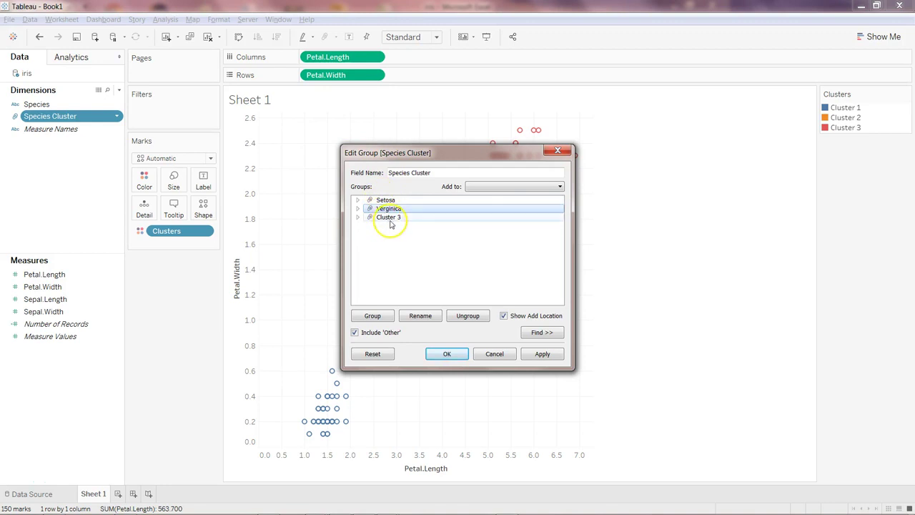
click(421, 316)
text(Veriscolor)
key(Return)
click(447, 353)
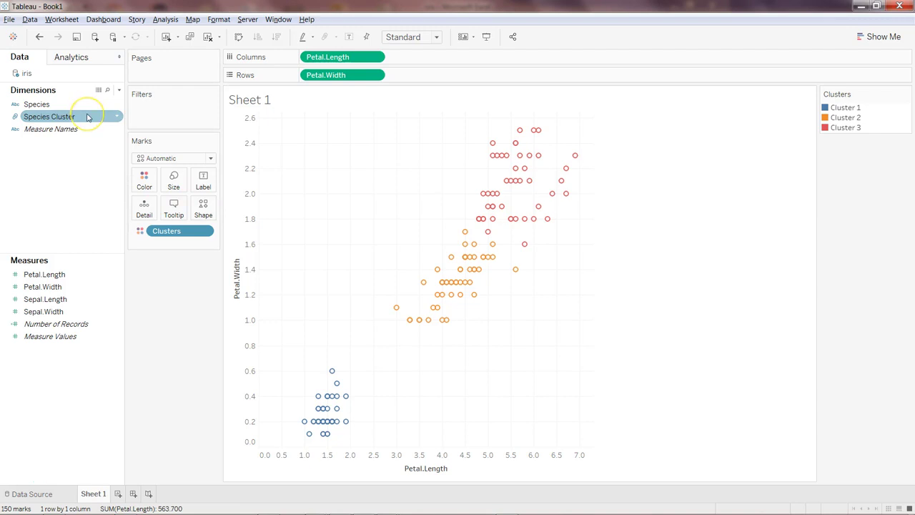
Highlight the Cluster 1 points in the scatter plot and clear the highlight again
click(310, 247)
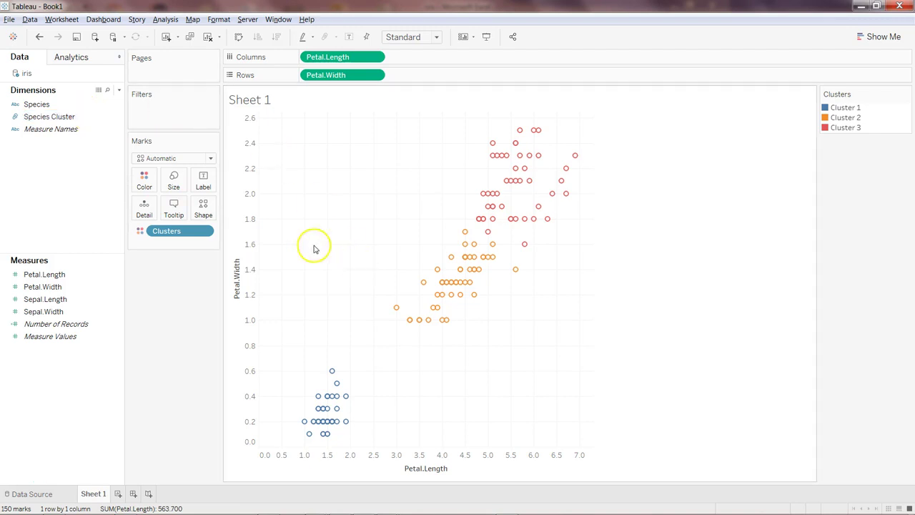
click(70, 122)
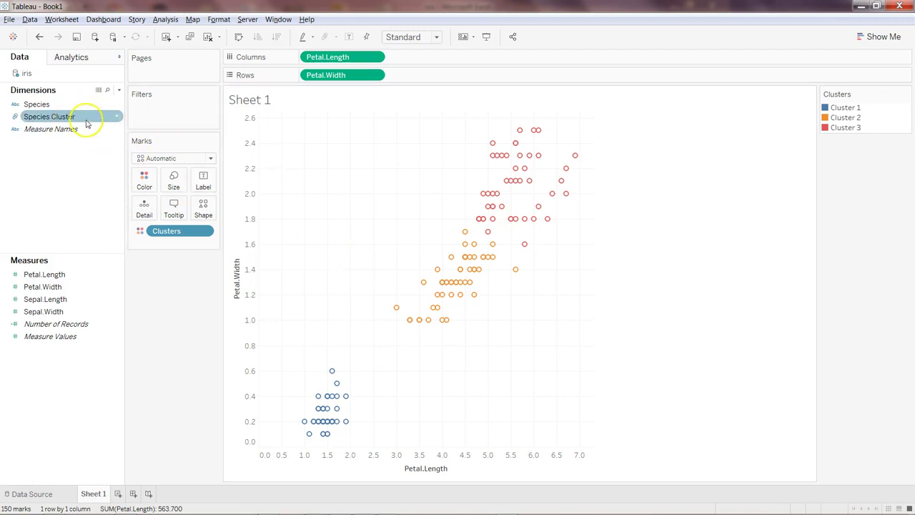
click(367, 203)
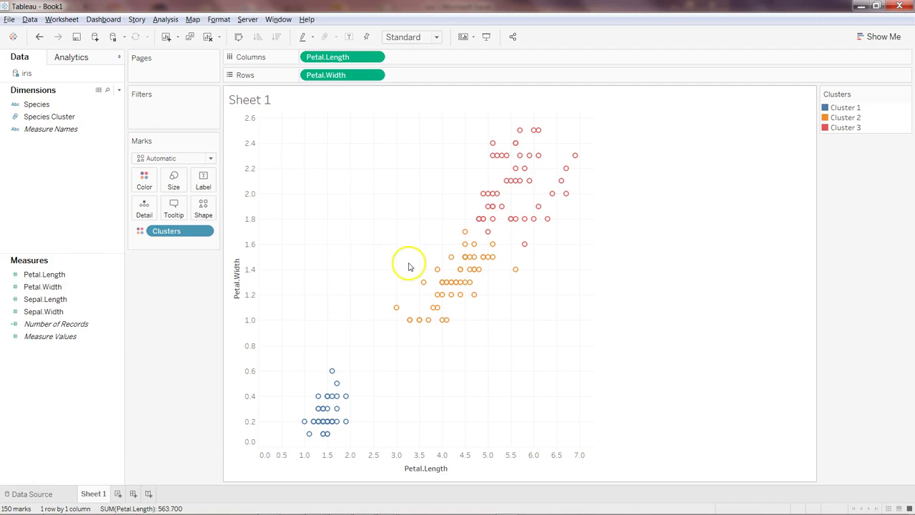
click(855, 108)
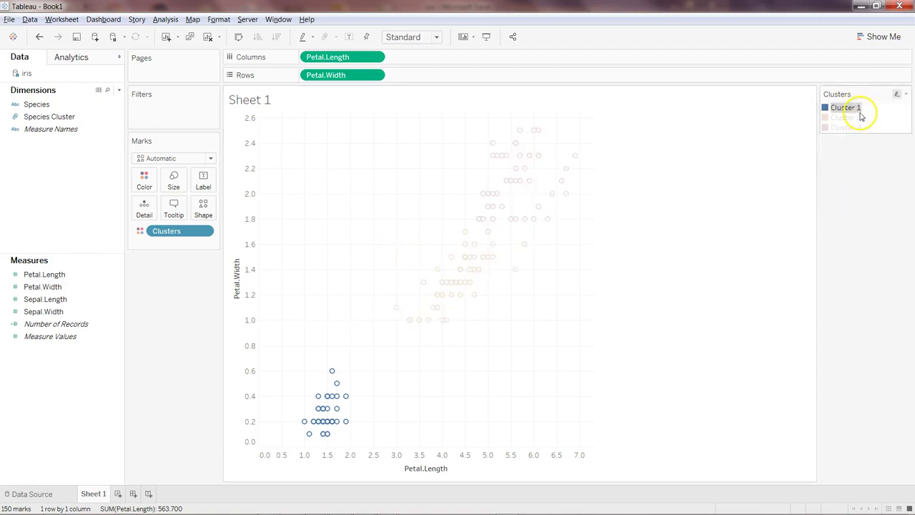
click(670, 133)
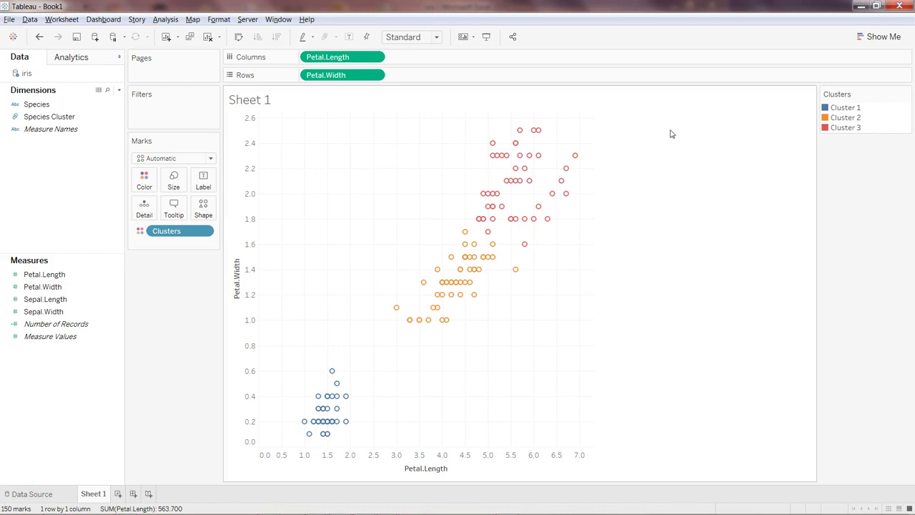
click(70, 323)
click(71, 274)
click(72, 300)
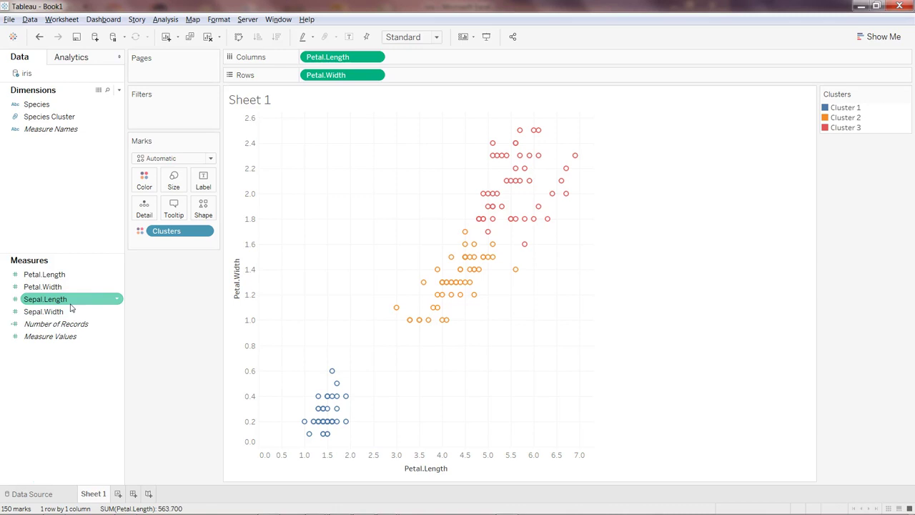
click(75, 298)
click(77, 274)
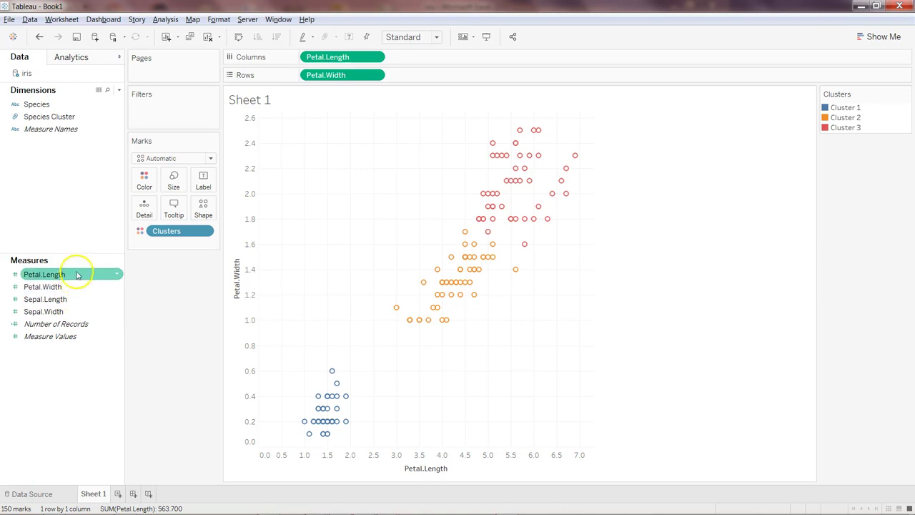
click(77, 287)
click(75, 299)
click(73, 287)
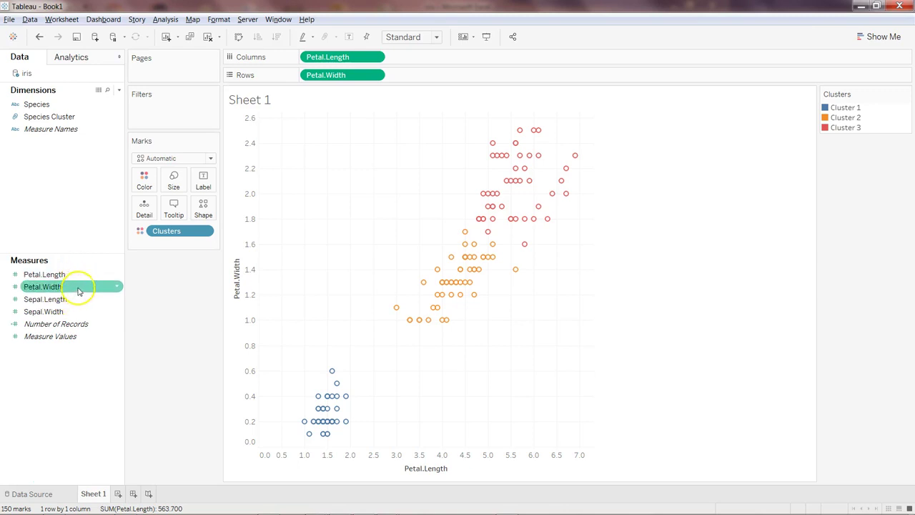
click(77, 300)
click(86, 312)
click(362, 406)
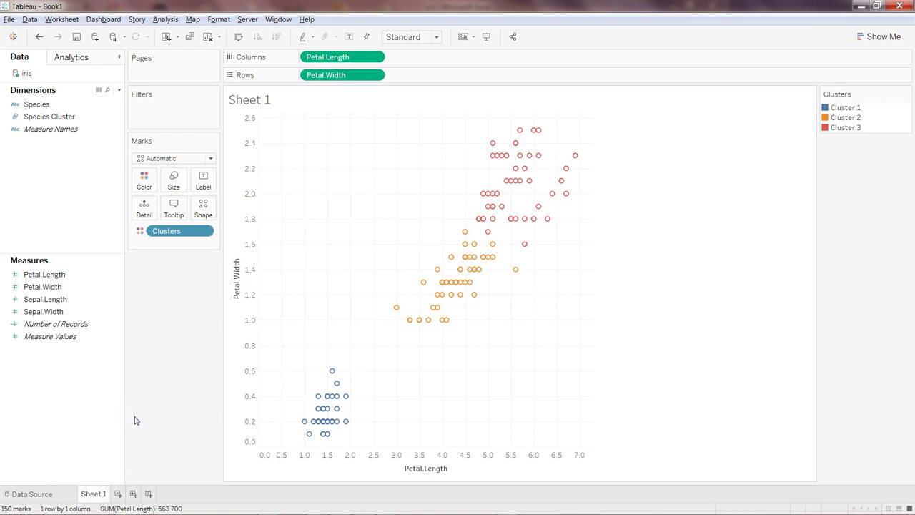
Start a new calculated field and name it Accuracy
right_click(81, 205)
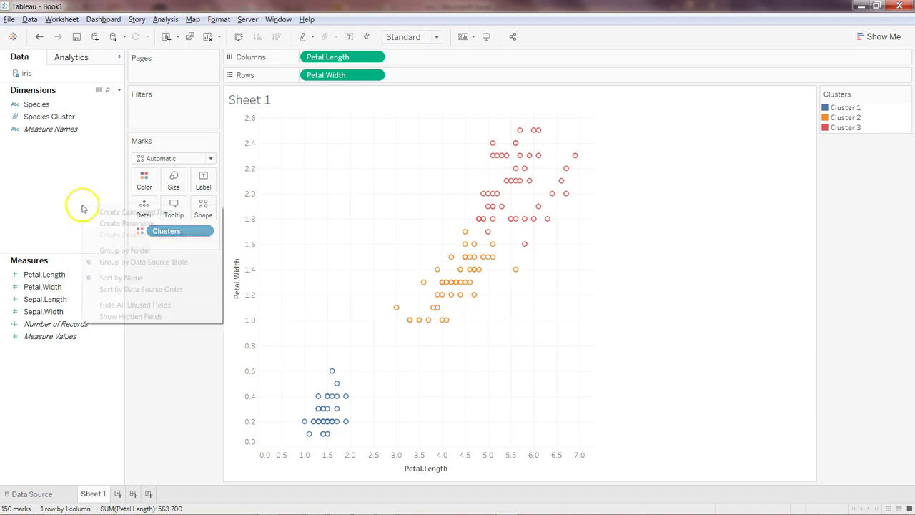
click(108, 213)
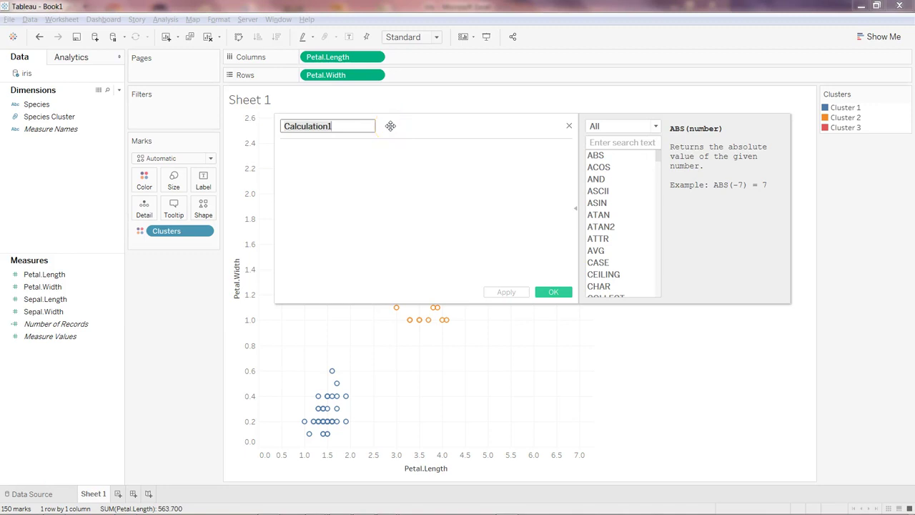
click(350, 124)
key(BackSpace)
key(BackSpace)
key(BackSpace)
key(BackSpace)
key(BackSpace)
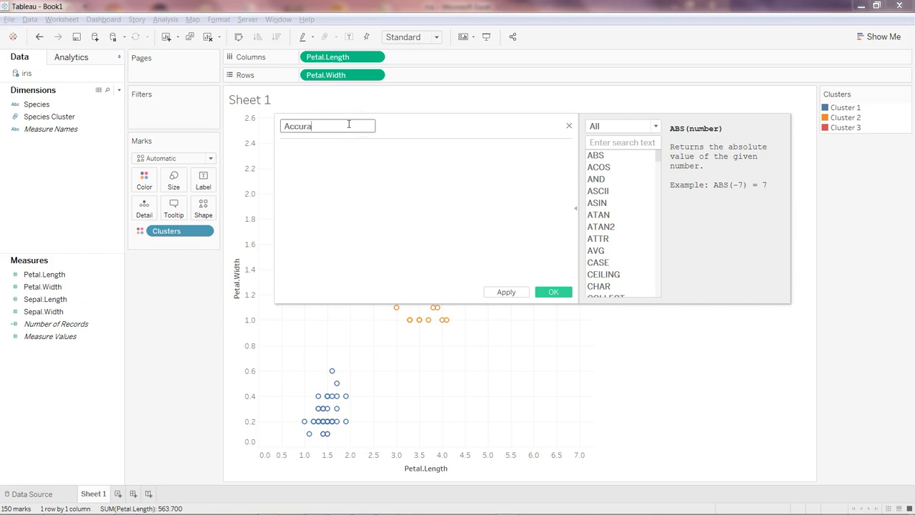
Enter the Accuracy formula [Species Cluster] = [Species] to compare each record's cluster with its species
click(328, 157)
text(spe)
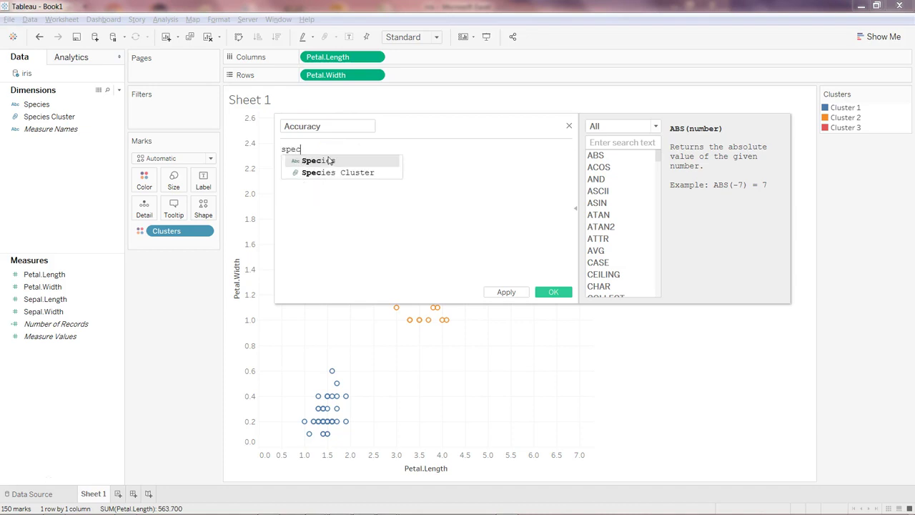
text(c)
key(Down)
key(Return)
text(= spe)
key(Return)
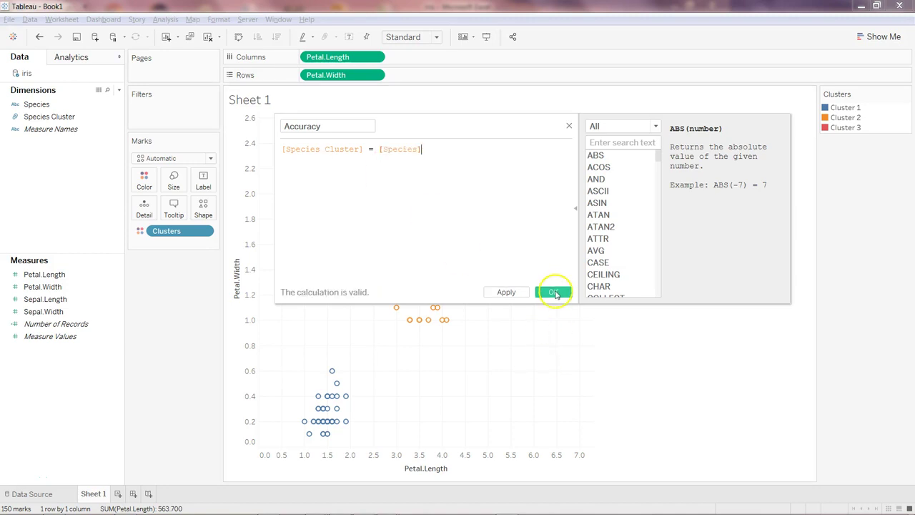
Save the Accuracy calculation, create a new worksheet and place the Accuracy field on its columns
click(555, 292)
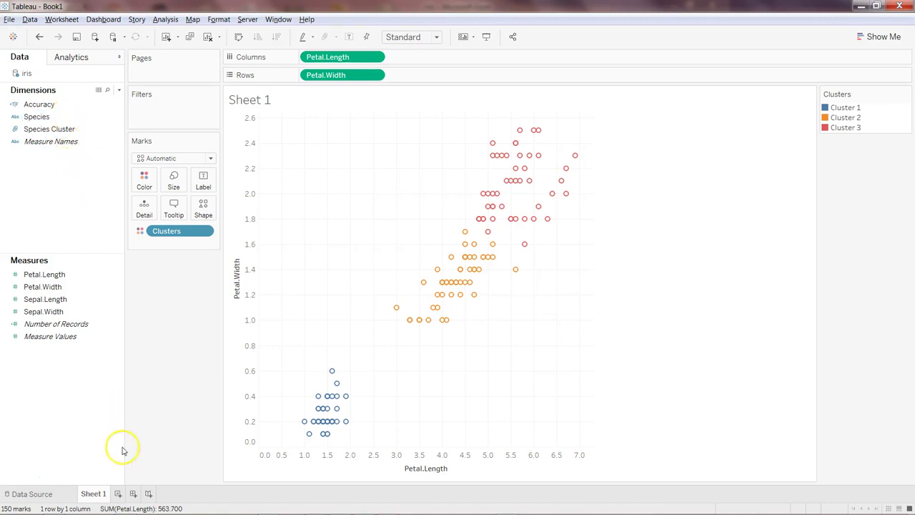
click(118, 494)
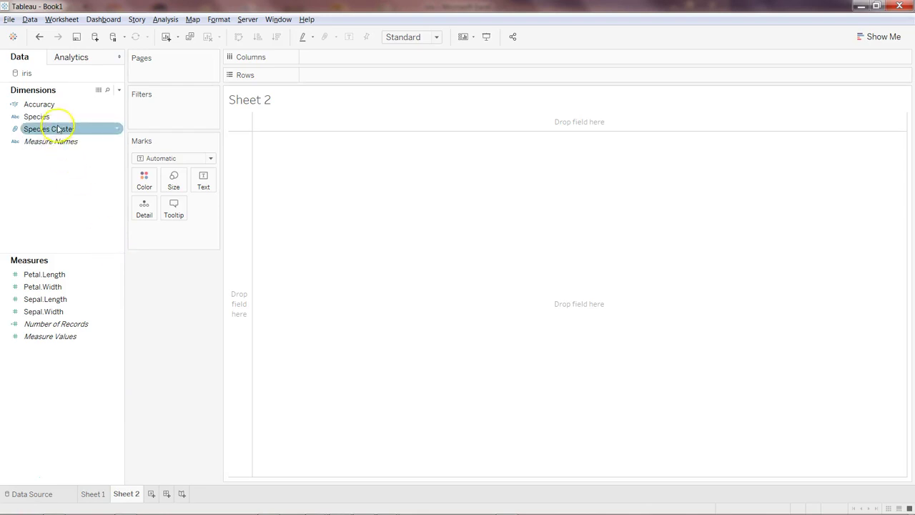
click(68, 105)
drag(68, 105, 362, 57)
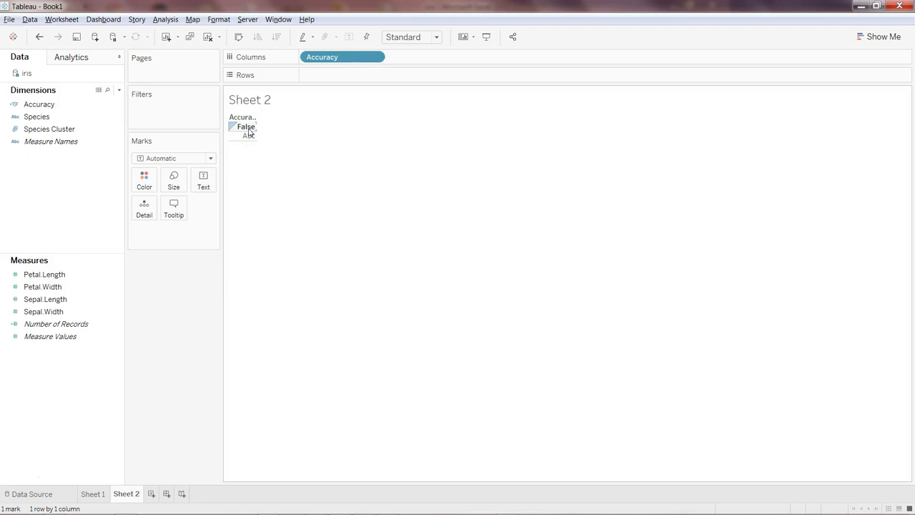
Edit the Accuracy formula to [Species Cluster] == [Species] and save it
click(117, 106)
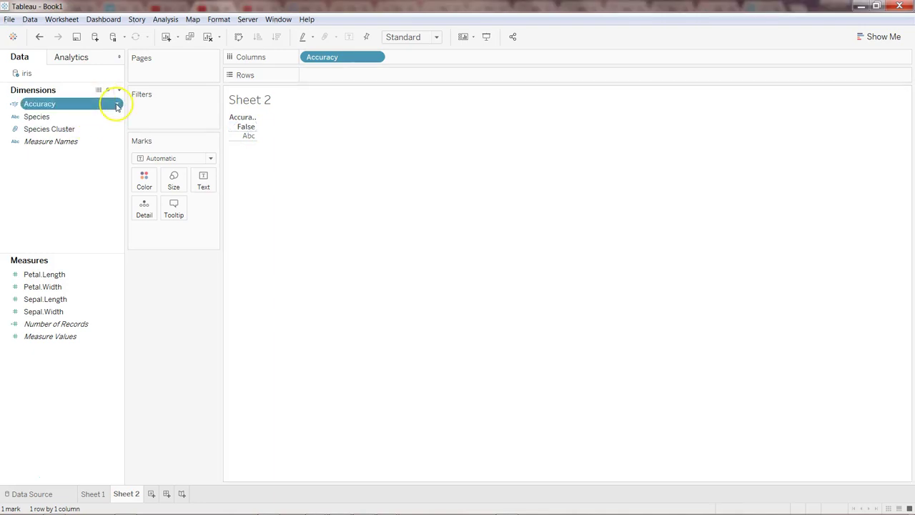
click(117, 106)
click(168, 172)
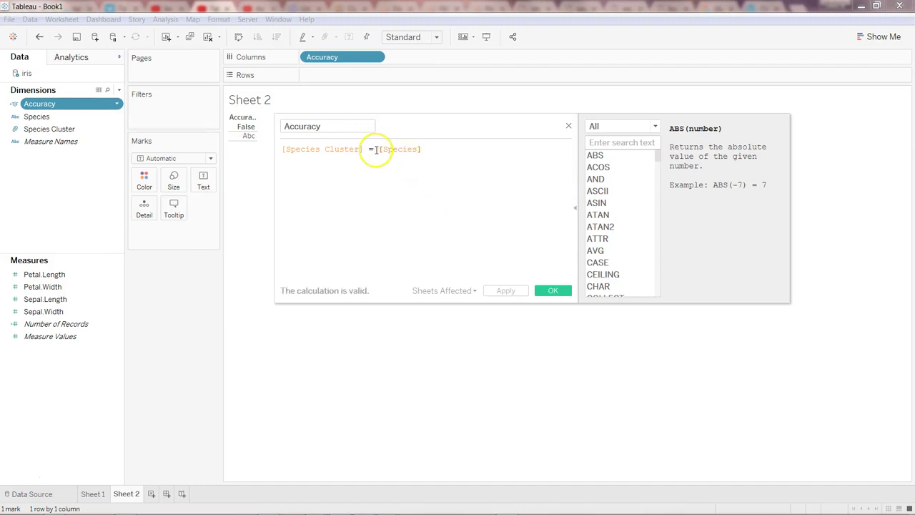
click(373, 149)
text(=)
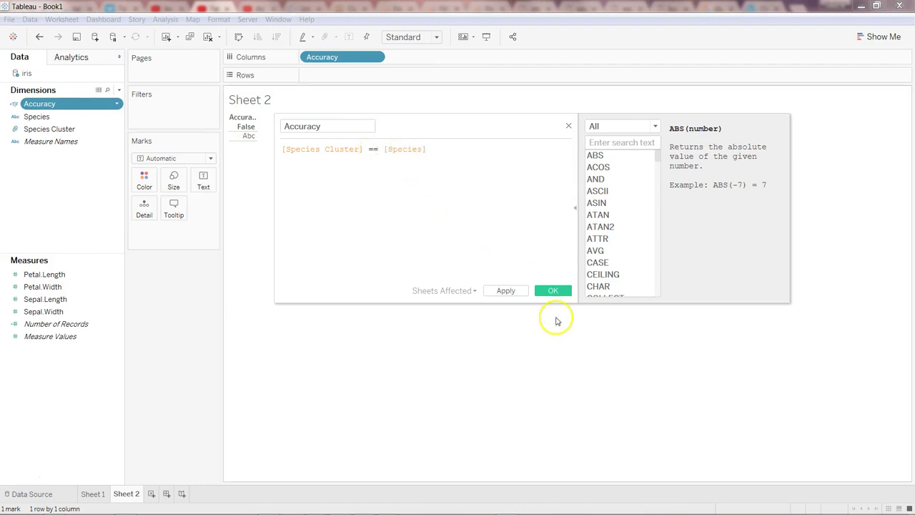
click(553, 290)
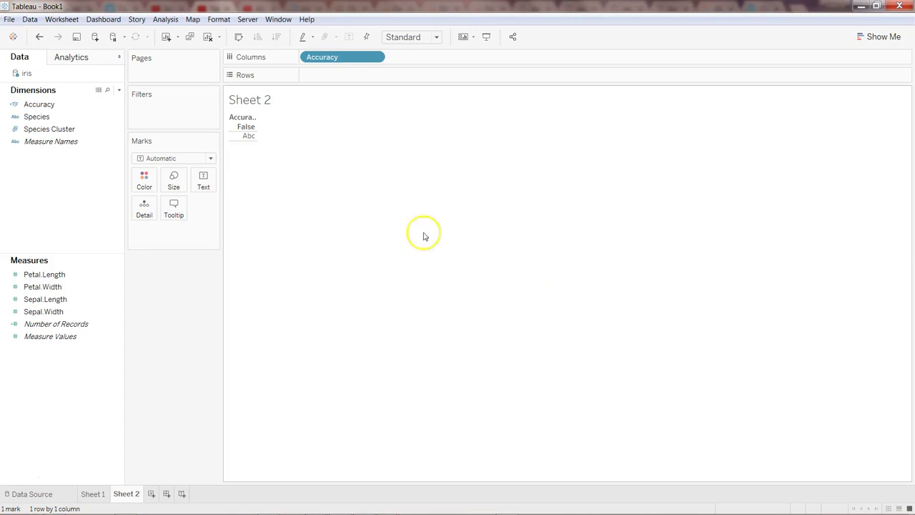
click(69, 117)
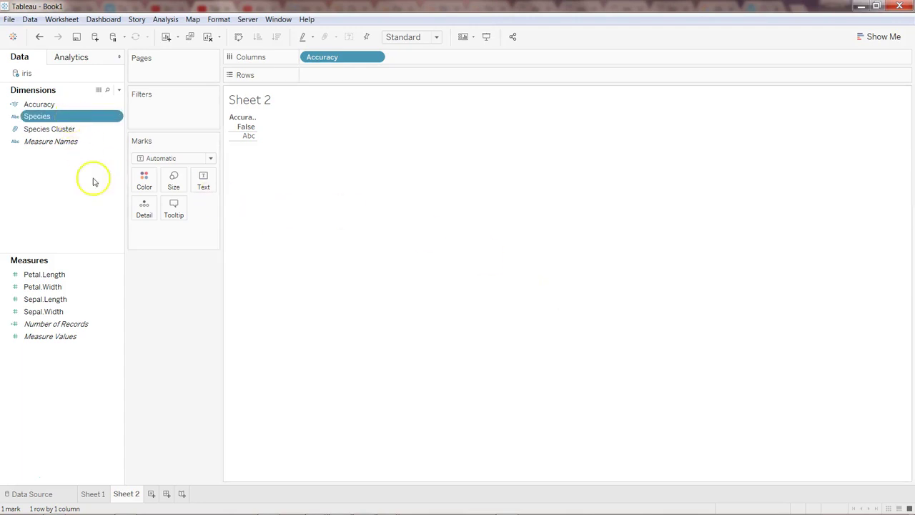
On another new worksheet, put Petal.Length on both columns and rows and turn off measure aggregation
click(152, 493)
drag(68, 274, 332, 76)
click(165, 19)
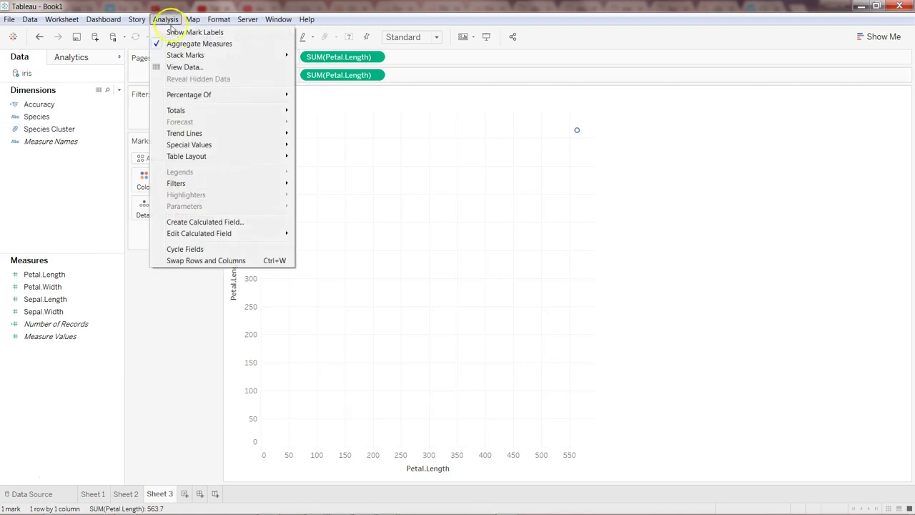
click(178, 43)
drag(44, 274, 90, 271)
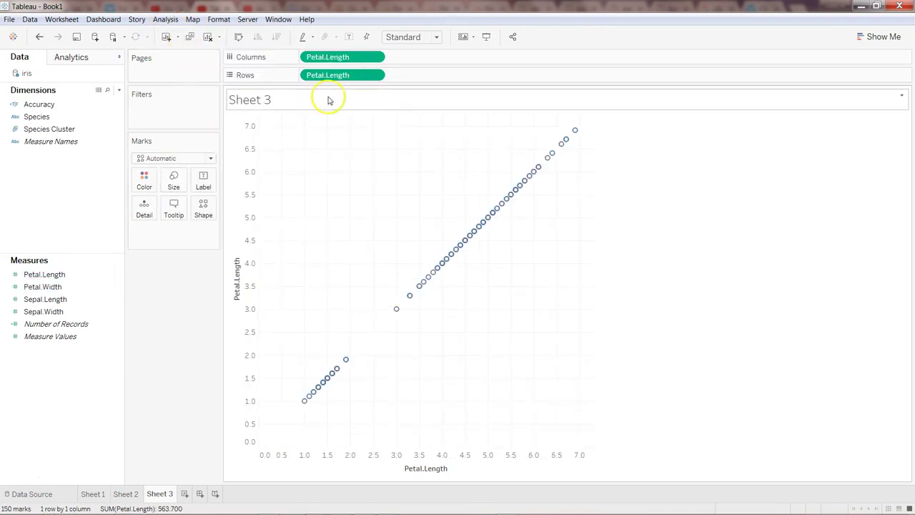
Replace Petal.Length on the rows with Petal.Width and colour the Sheet 3 marks by Species
drag(374, 76, 74, 376)
drag(43, 286, 361, 78)
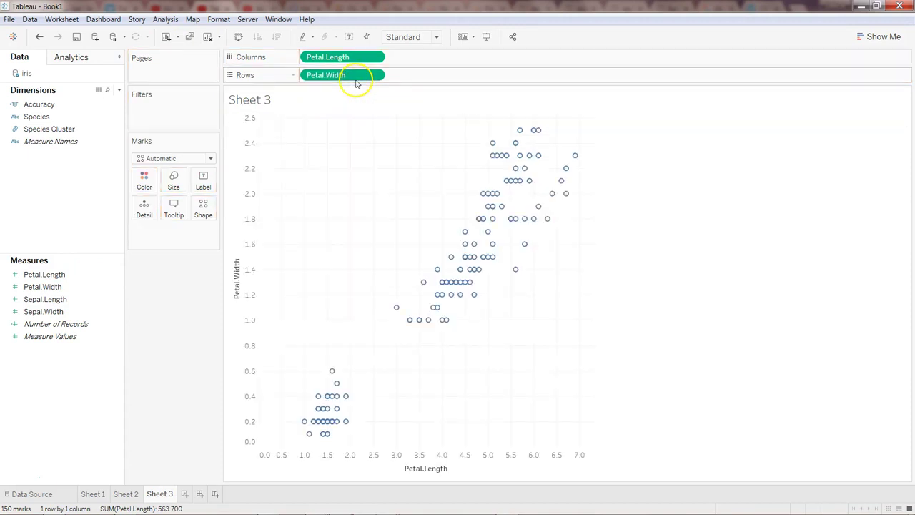
drag(43, 117, 147, 180)
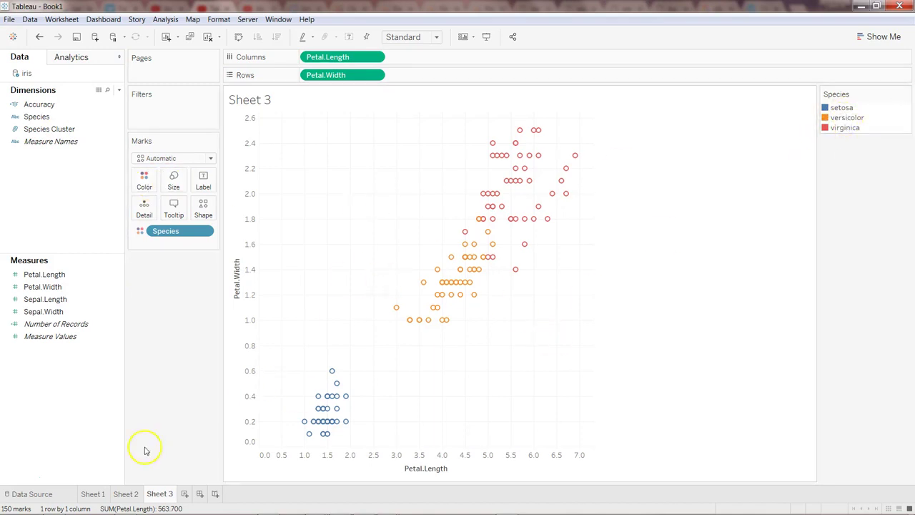
On Sheet 1, remove the Clusters colouring from the marks and colour them by the saved Species Cluster group
click(93, 494)
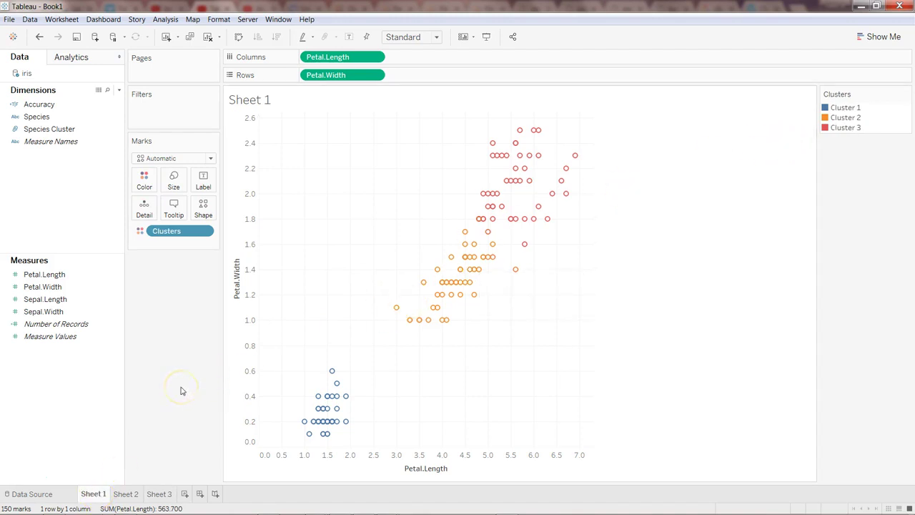
click(58, 105)
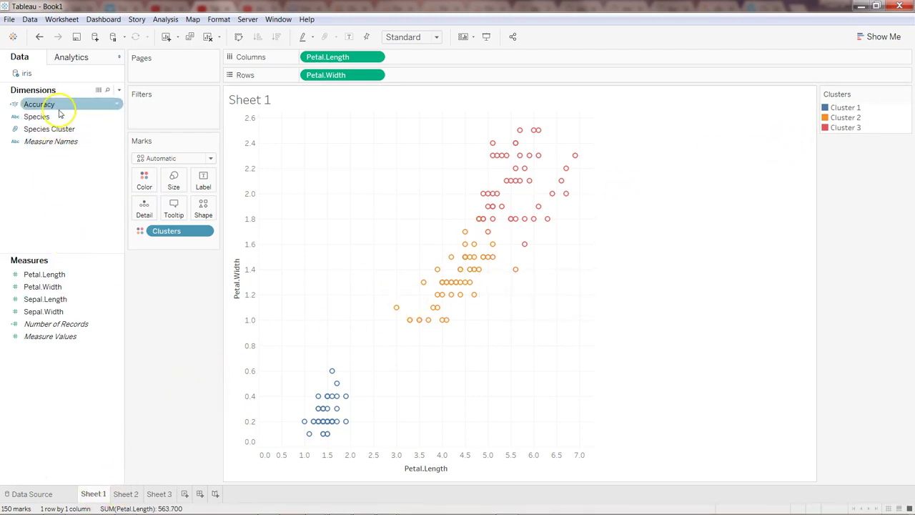
click(61, 118)
drag(61, 119, 211, 268)
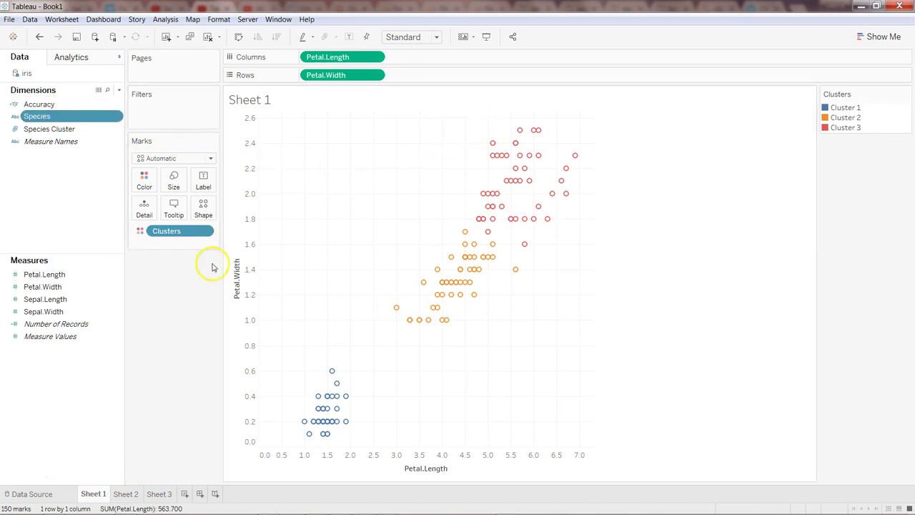
drag(173, 231, 67, 386)
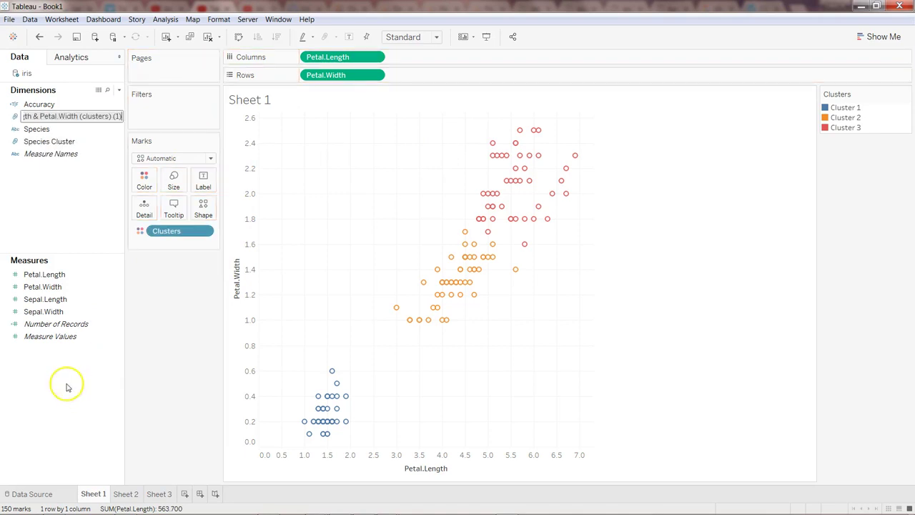
click(173, 231)
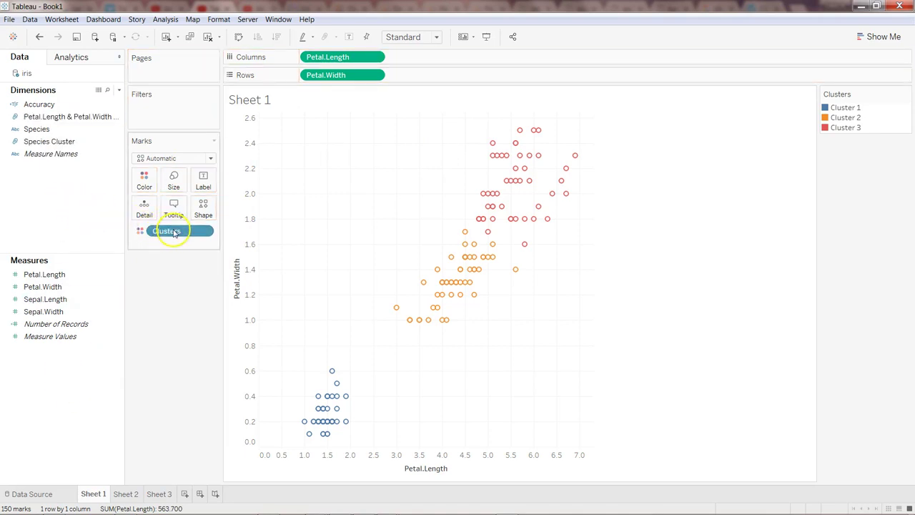
click(204, 231)
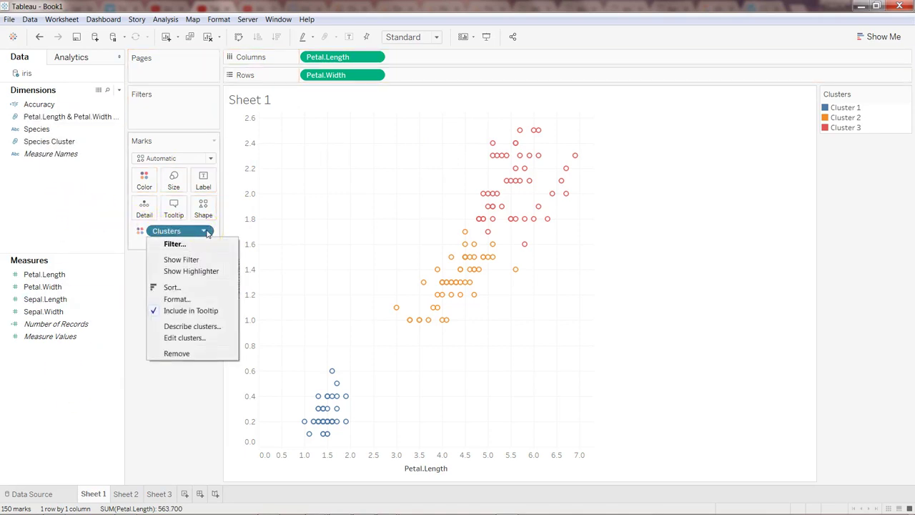
click(187, 354)
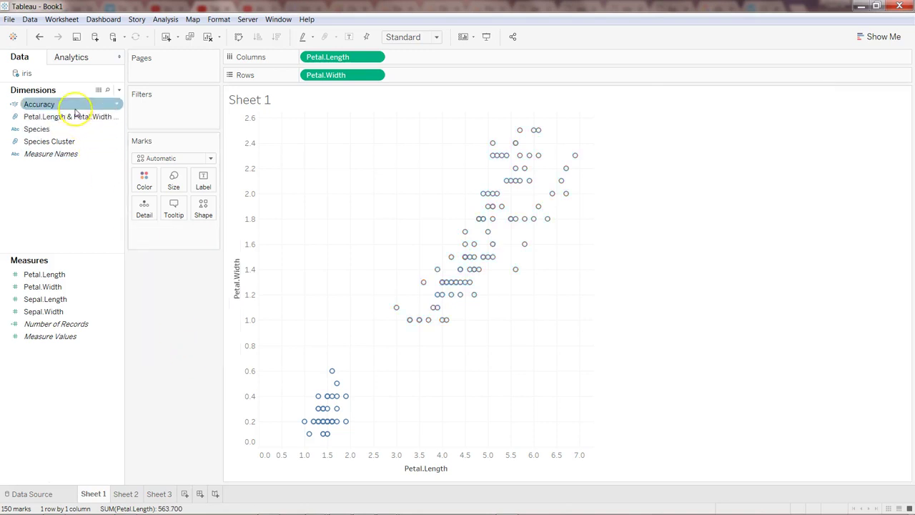
drag(72, 141, 148, 185)
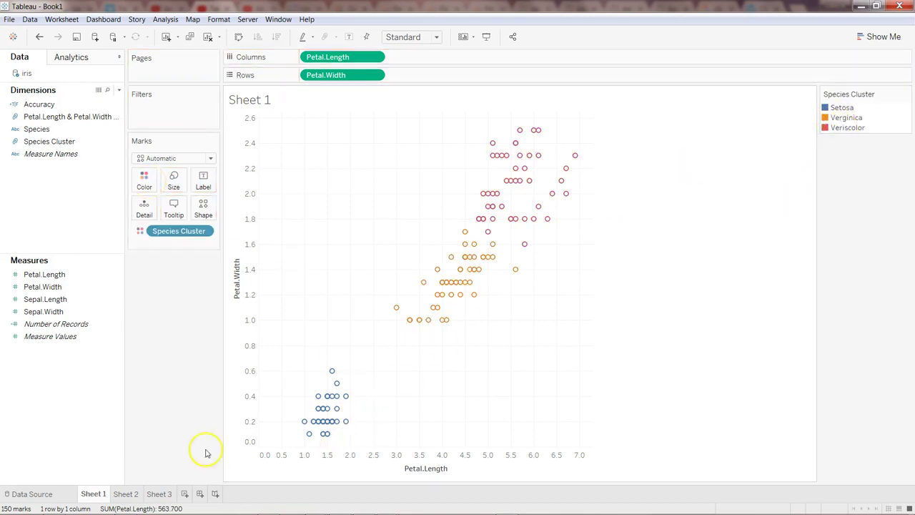
Compare the species-coloured scatter plot on Sheet 3 with the Species Cluster colouring on Sheet 1
mouse_move(163, 498)
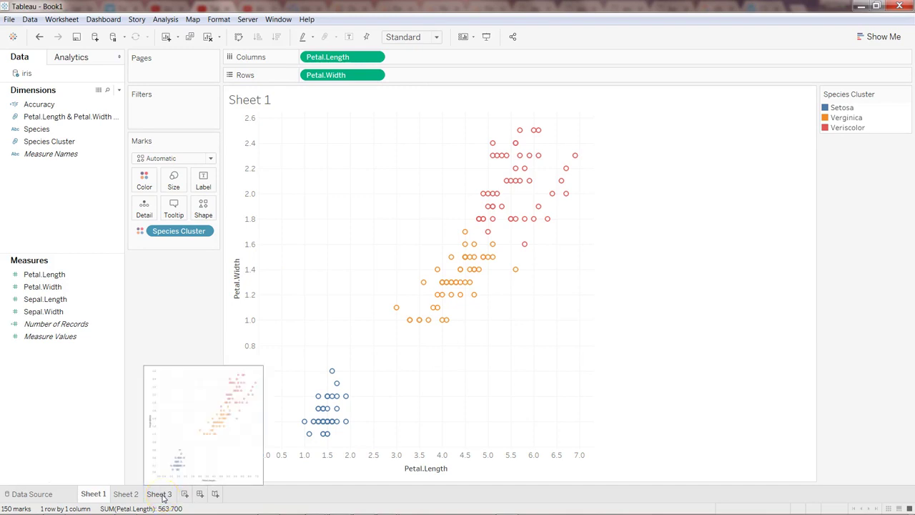
click(160, 495)
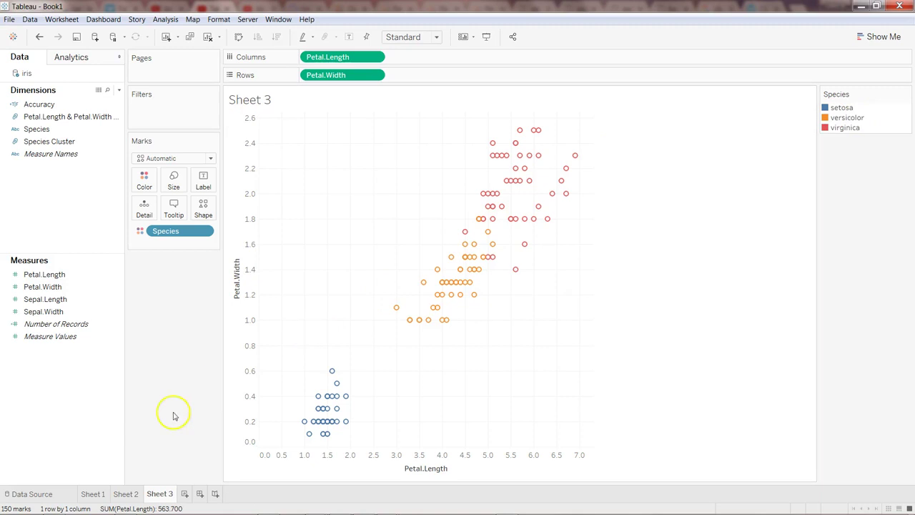
click(93, 494)
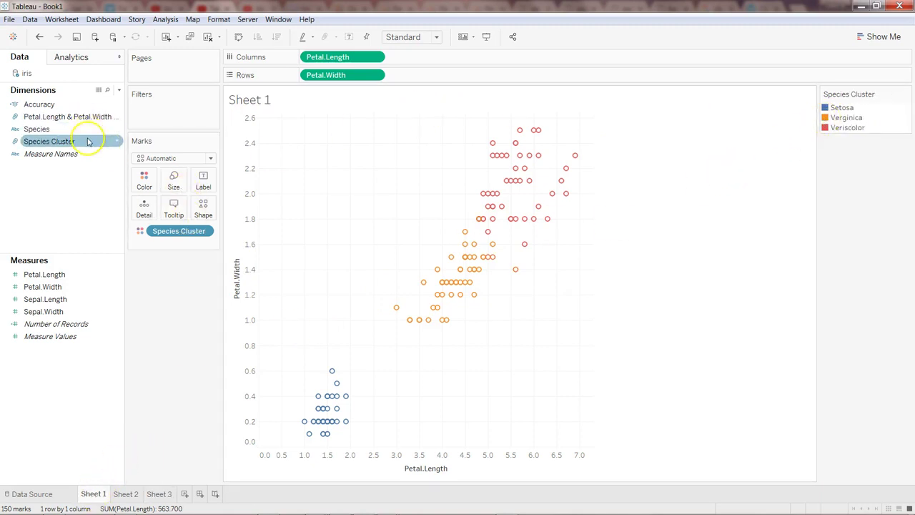
Edit the Species Cluster group and rename its Setosa member to lowercase setosa
click(118, 141)
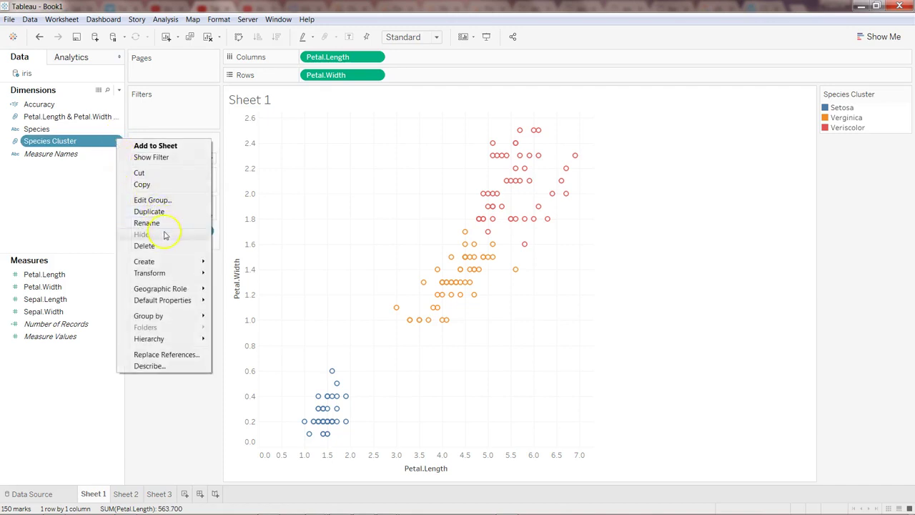
click(159, 198)
click(398, 199)
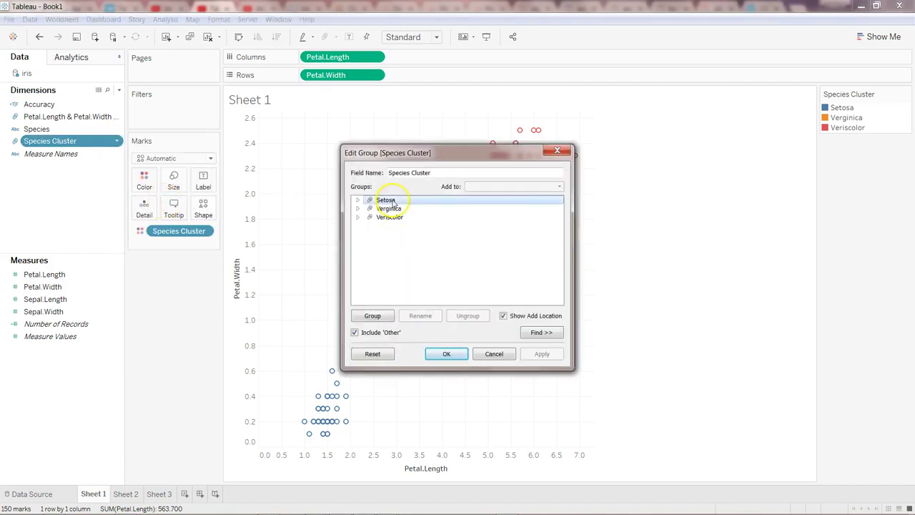
click(437, 315)
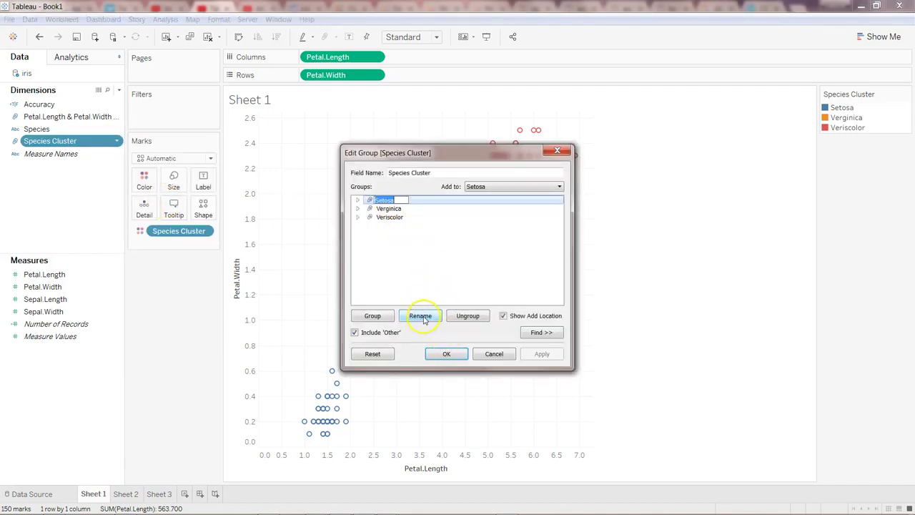
key(End)
key(Return)
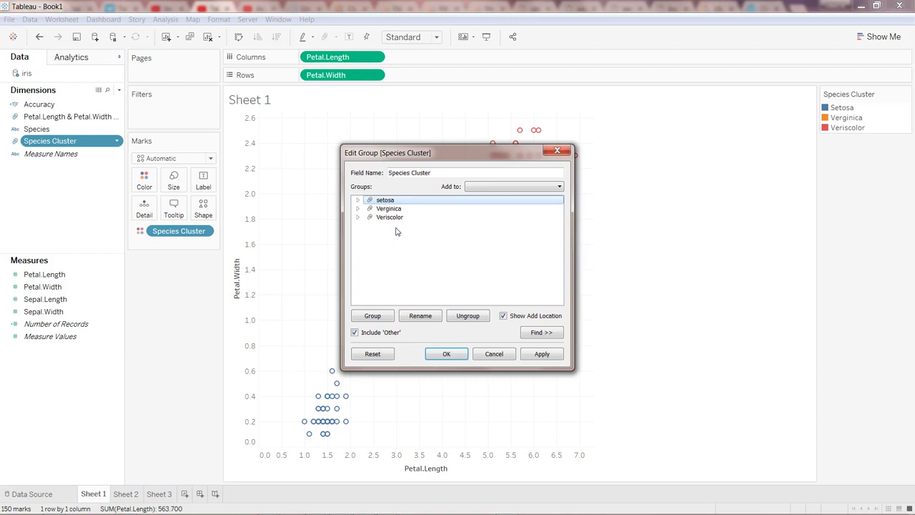
Rename the members Verginica and Veriscolor to lowercase verginica and veriscolor, and save the Species Cluster group
click(401, 207)
click(405, 208)
click(420, 315)
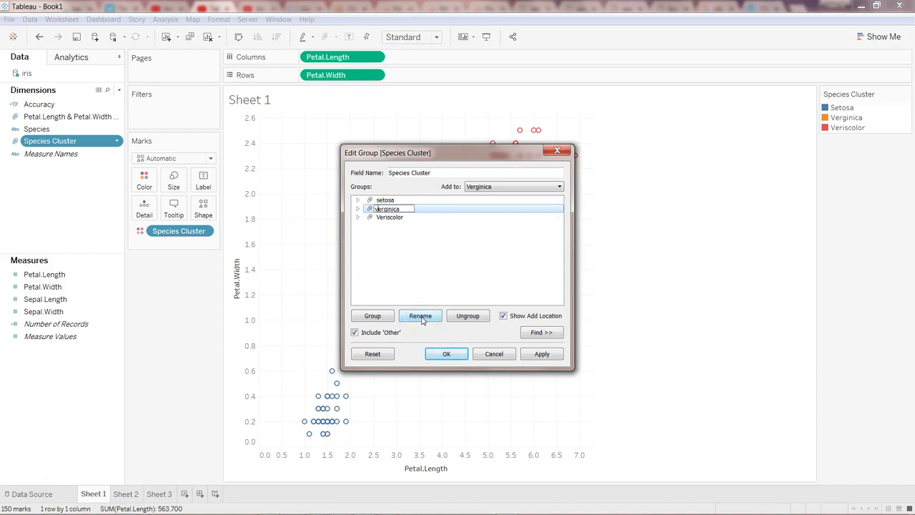
click(401, 217)
click(420, 315)
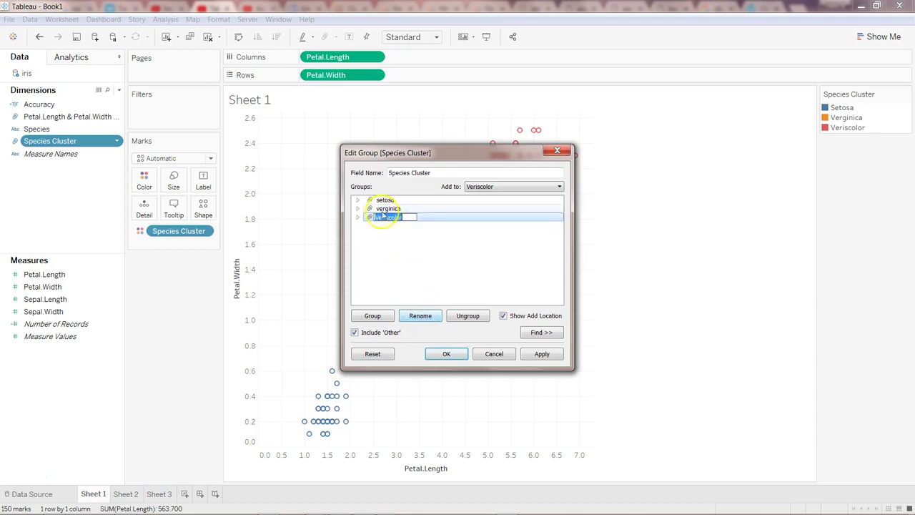
key(Home)
key(Delete)
text(v)
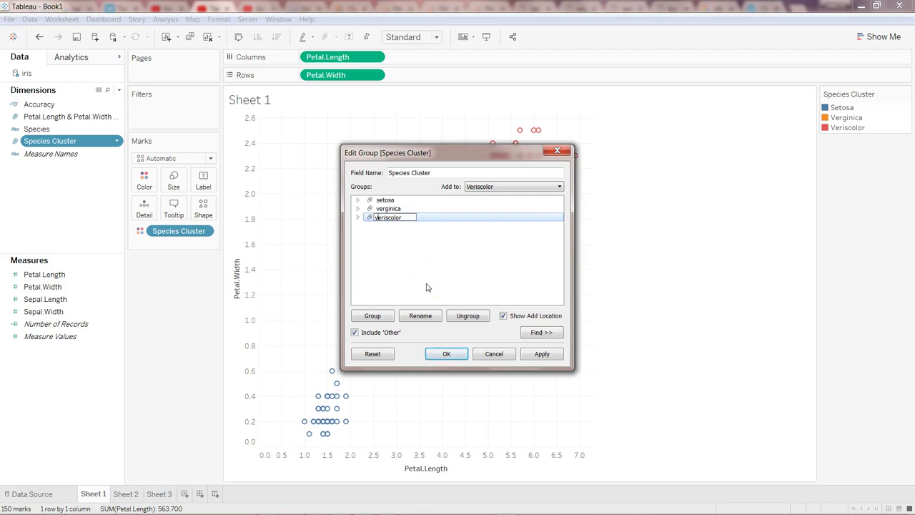
click(448, 353)
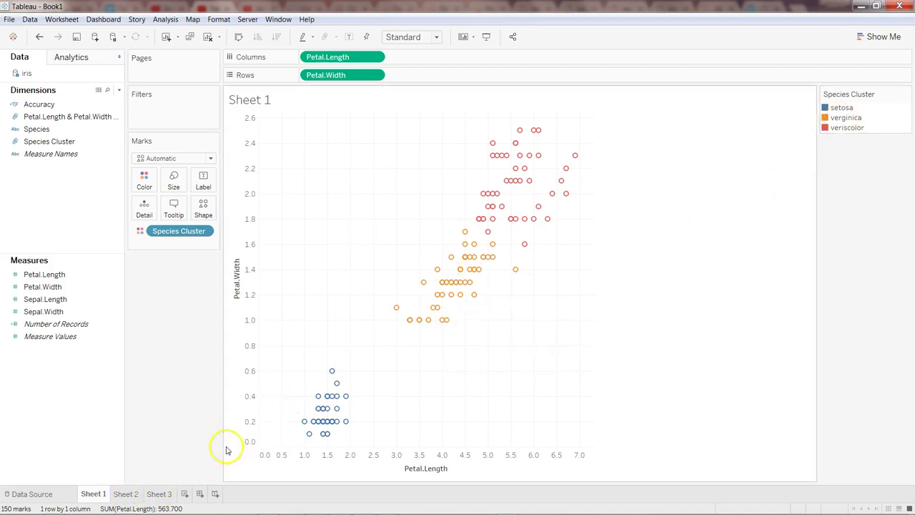
Check the species names on Sheet 3, and rename the verginica member of the Species Cluster group on Sheet 1 to versicolor
click(162, 495)
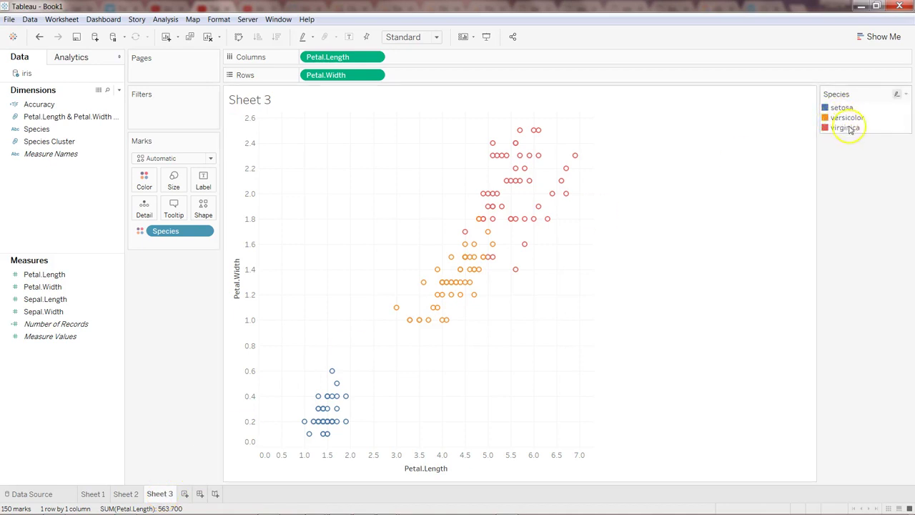
click(93, 494)
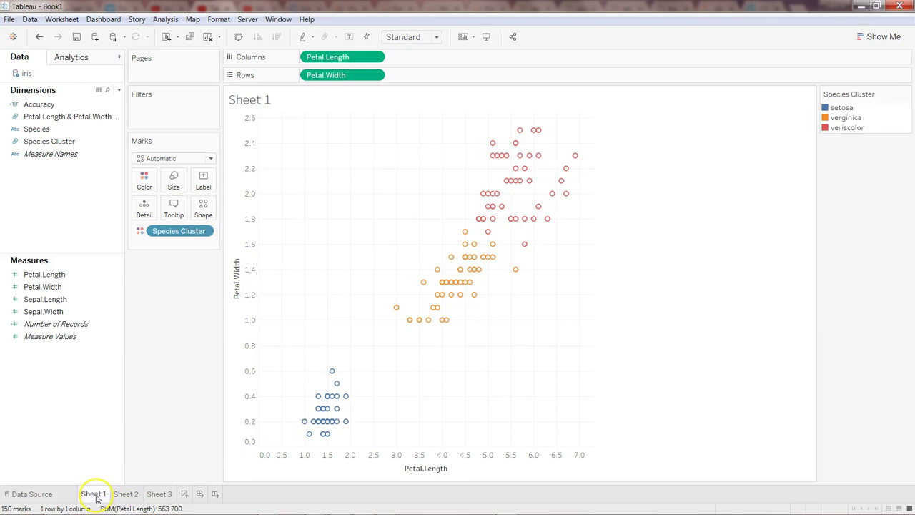
right_click(115, 105)
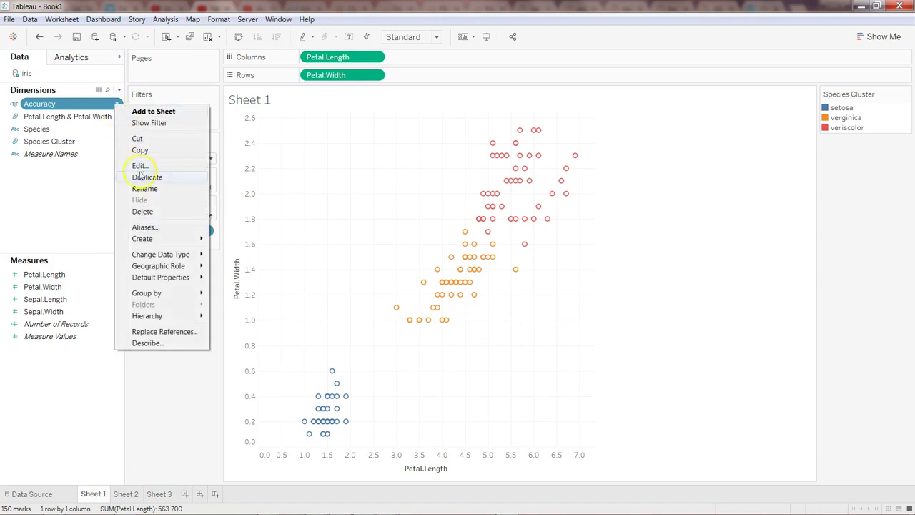
click(89, 141)
click(117, 142)
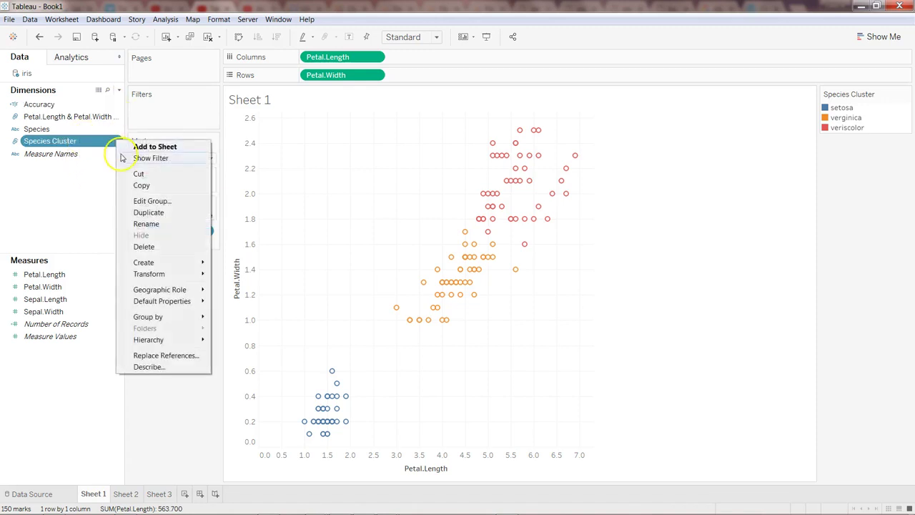
click(154, 201)
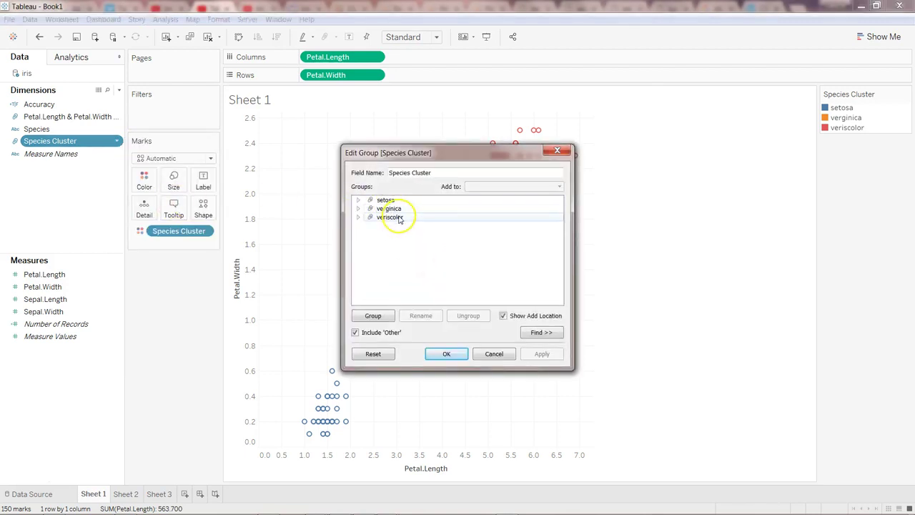
click(397, 209)
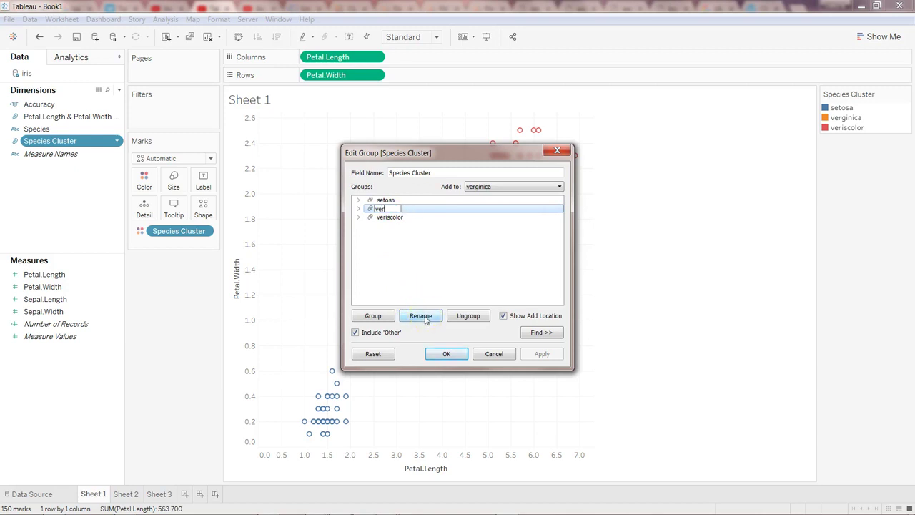
key(Return)
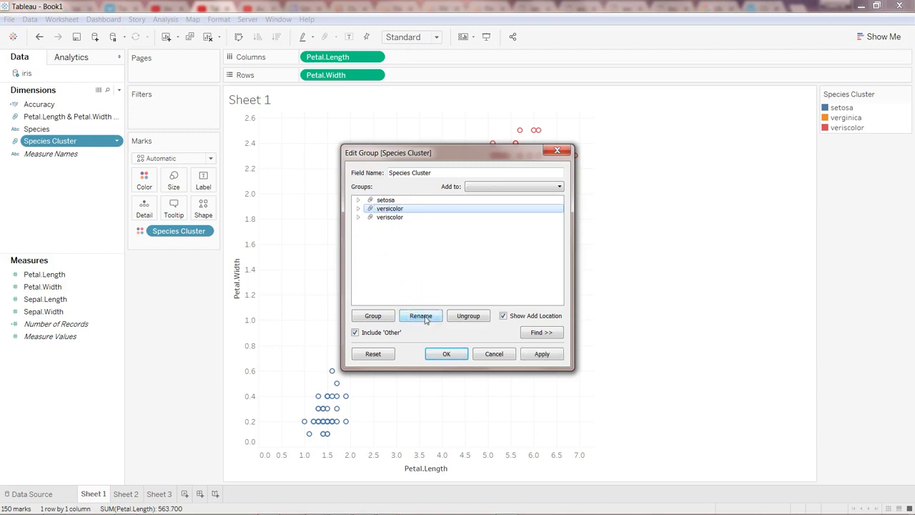
Rename the veriscolor member to verginica and save the Species Cluster group
click(389, 217)
click(421, 316)
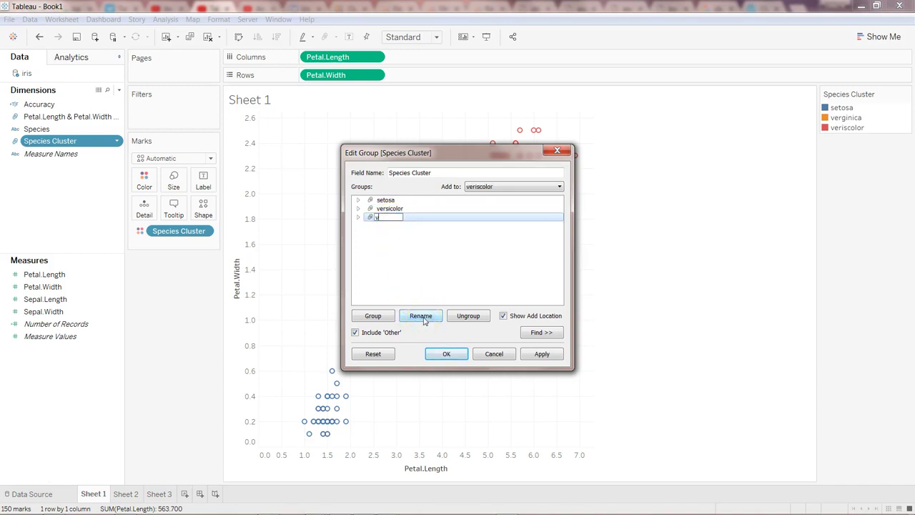
key(Return)
click(447, 353)
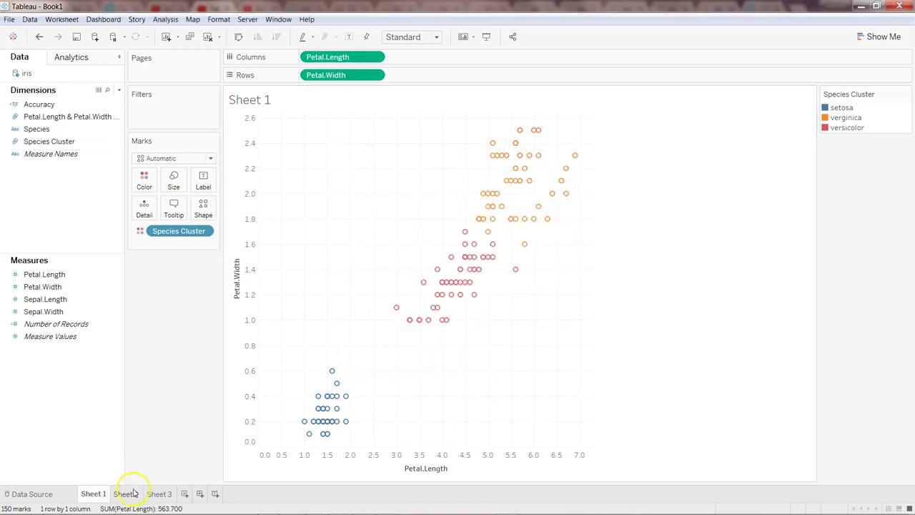
On Sheet 2, remove Accuracy from the columns and review the formula of the Accuracy calculated field
click(127, 494)
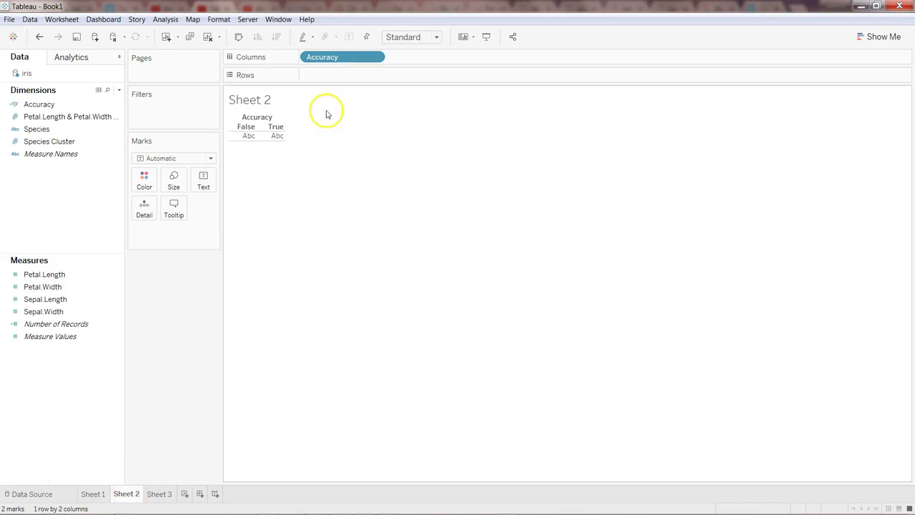
drag(350, 61, 79, 207)
click(118, 106)
click(150, 153)
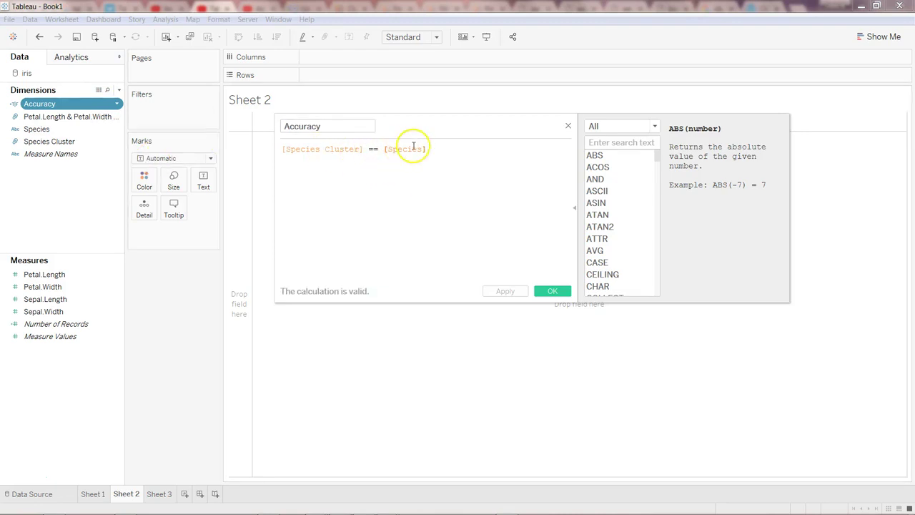
click(552, 292)
Lay out Accuracy as rows on Sheet 2 and show Number of Records as the value for each row
drag(112, 102, 343, 78)
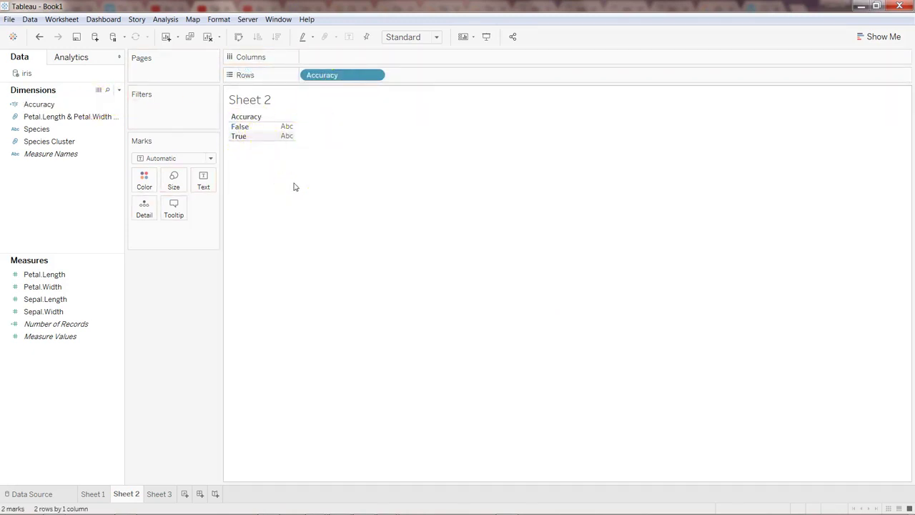
click(104, 224)
mouse_move(294, 141)
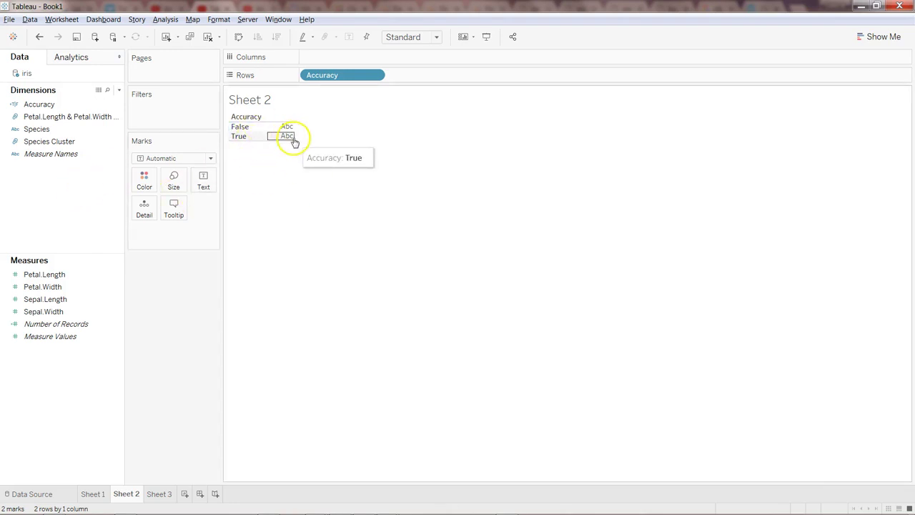
drag(81, 323, 286, 130)
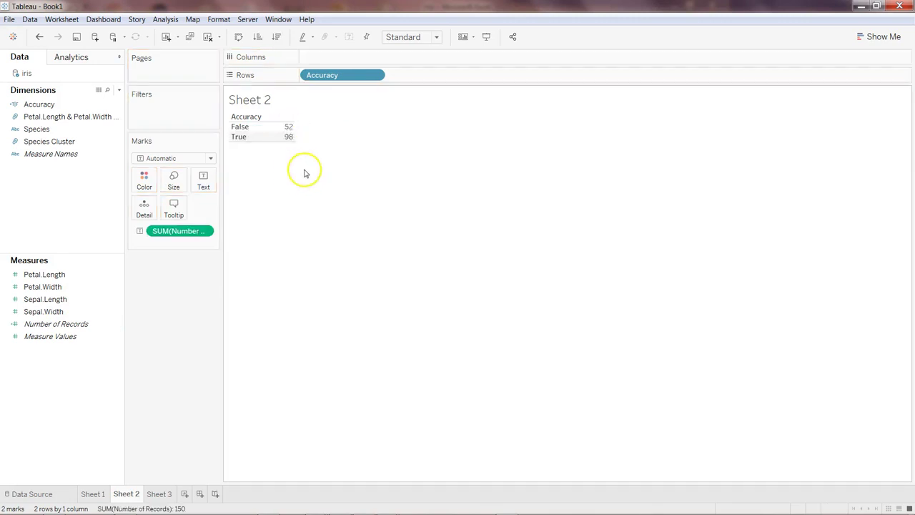
mouse_move(271, 141)
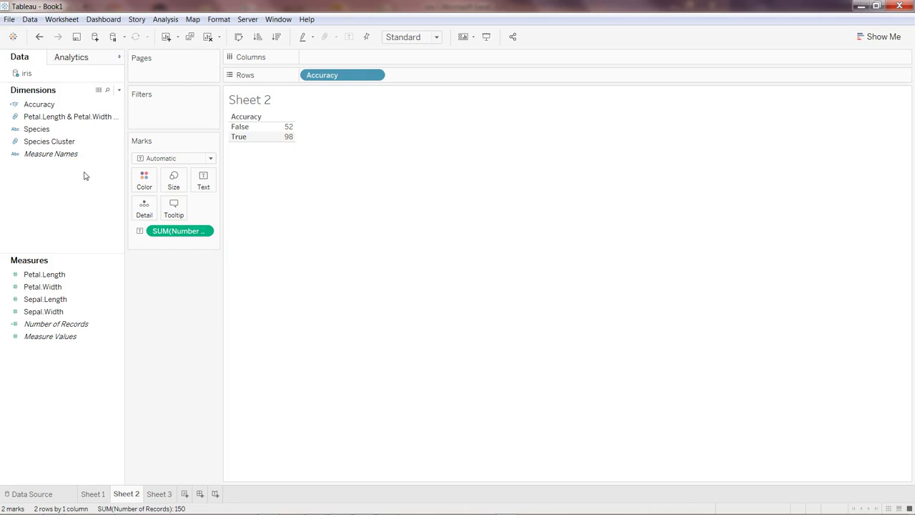
Compare the Species Cluster names on Sheet 1 with the values in the Species column of the iris workbook in Excel
right_click(93, 493)
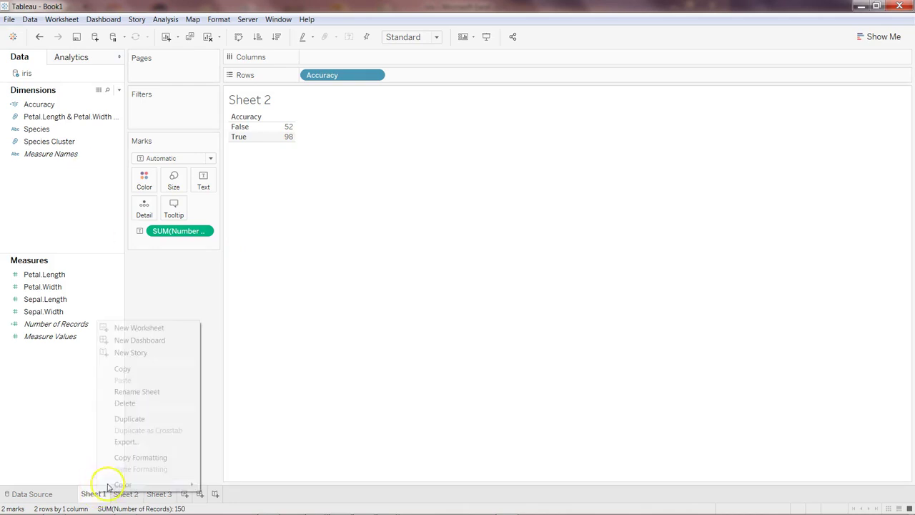
click(91, 492)
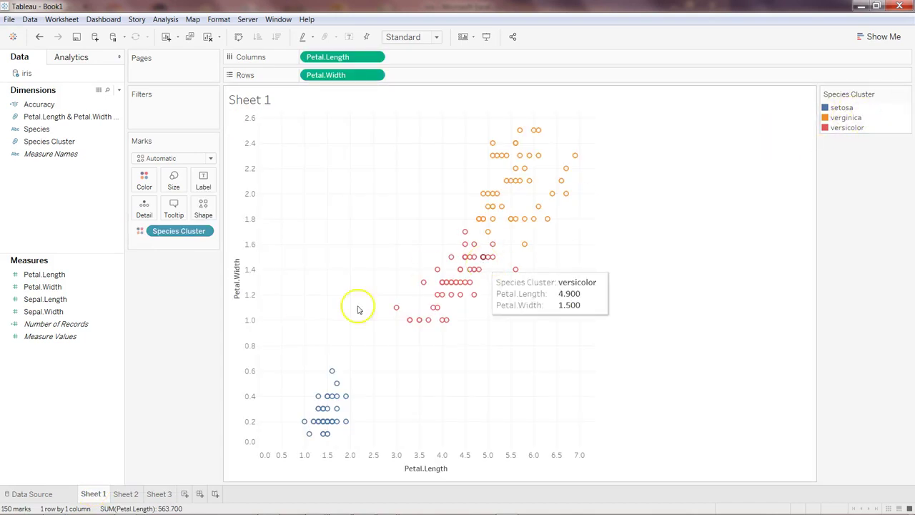
click(64, 506)
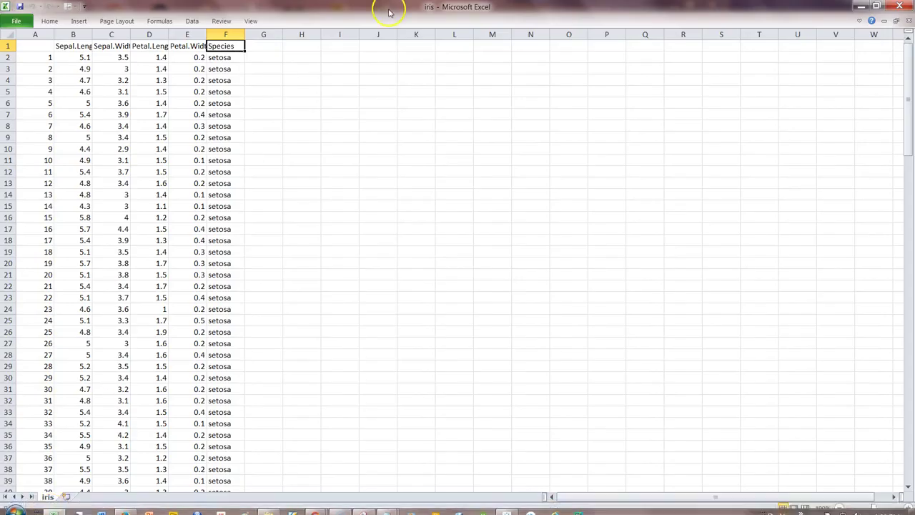
drag(384, 6, 266, 57)
key(alt+Down)
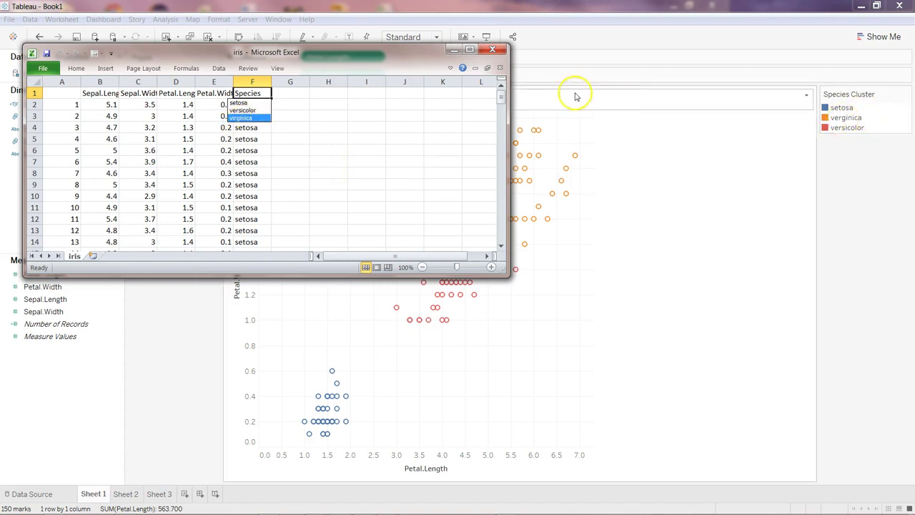
click(295, 111)
Copy the species name virginica from the last filled Species cell, F151, and switch back to Tableau
key(ctrl+Down)
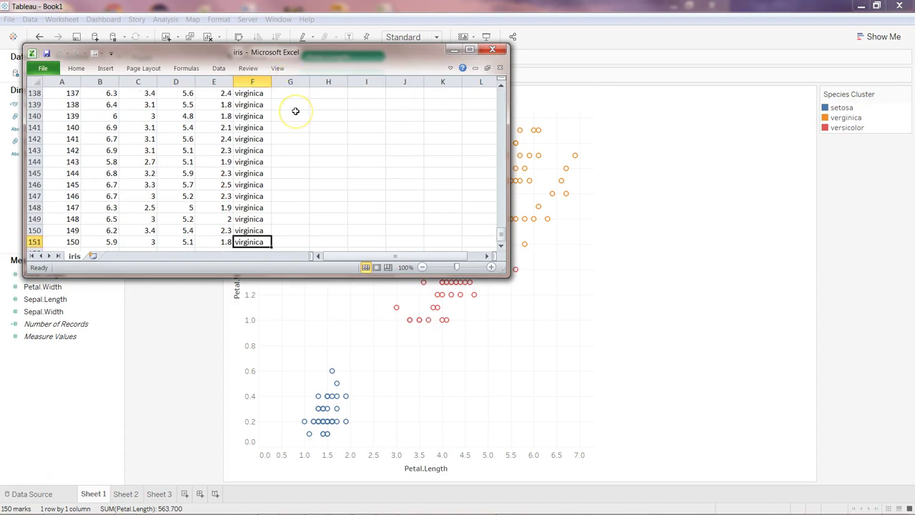
key(ctrl+c)
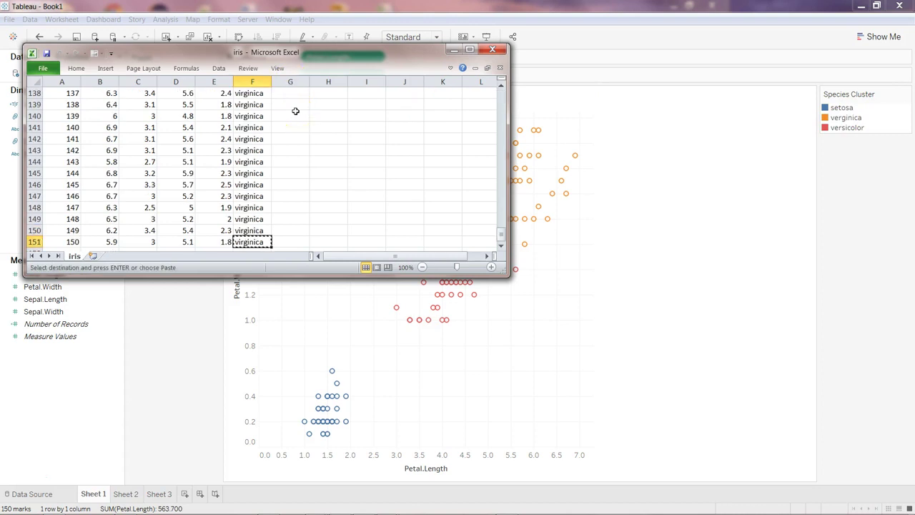
key(alt+Tab)
Edit the Species Cluster group and rename its verginica member to virginica, with no trailing space
click(54, 141)
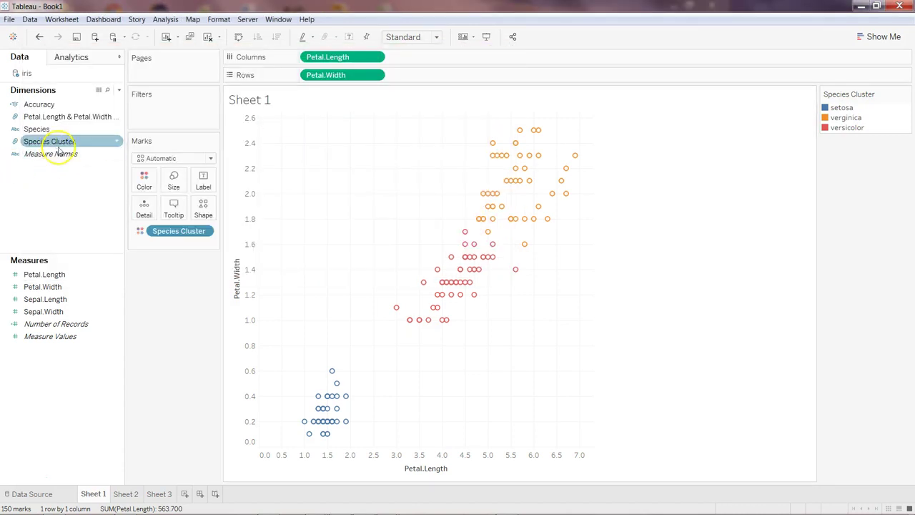
click(116, 142)
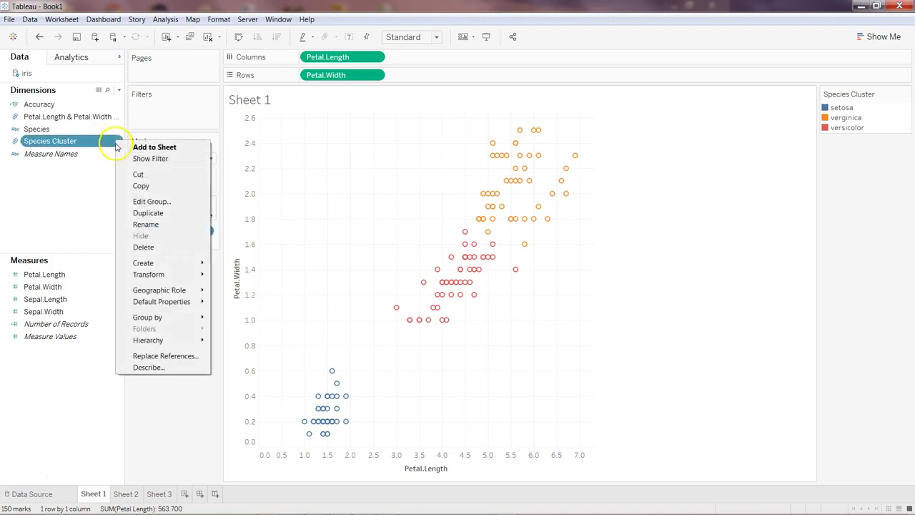
click(151, 202)
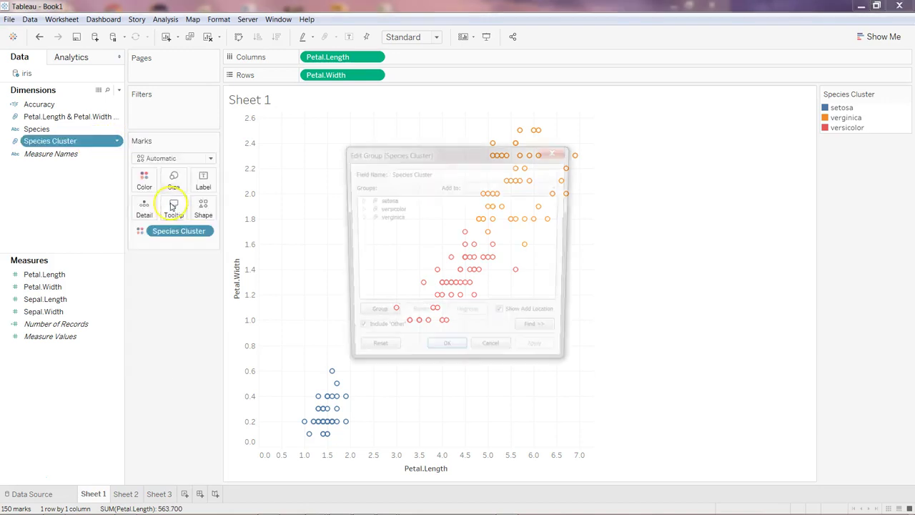
click(397, 208)
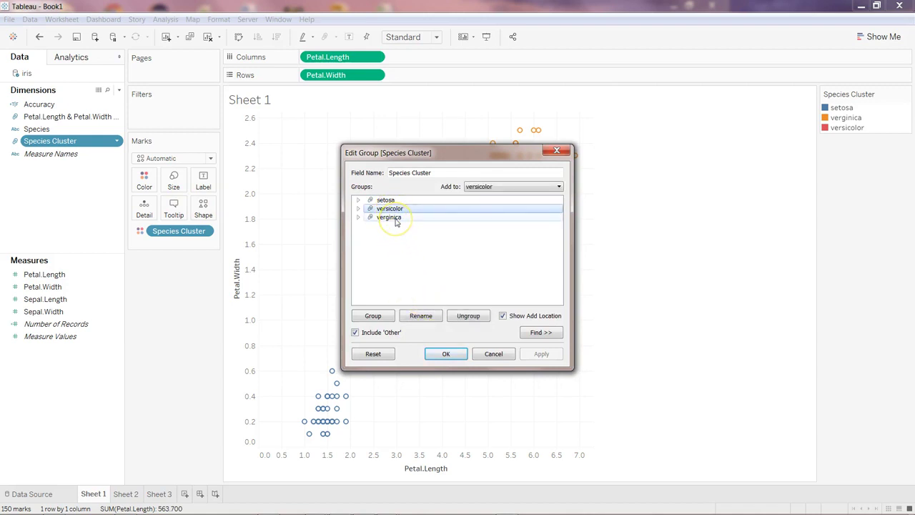
click(420, 315)
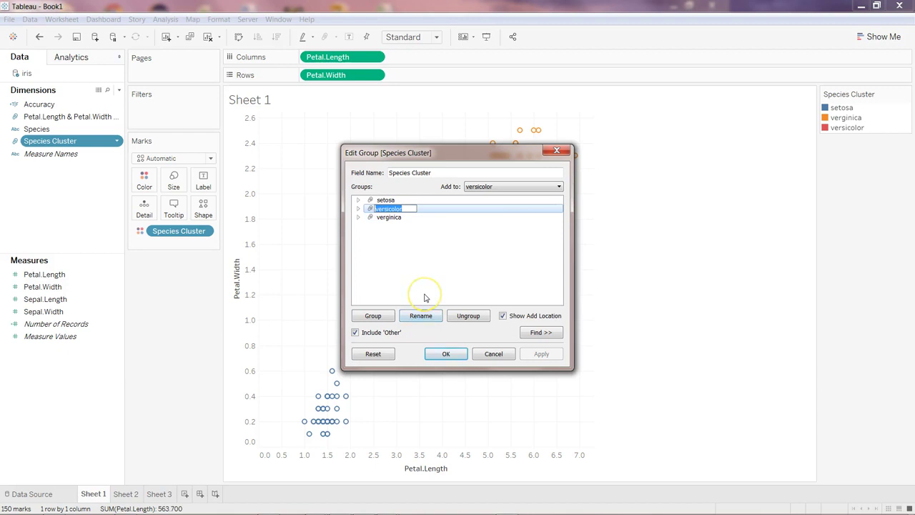
click(393, 217)
click(420, 316)
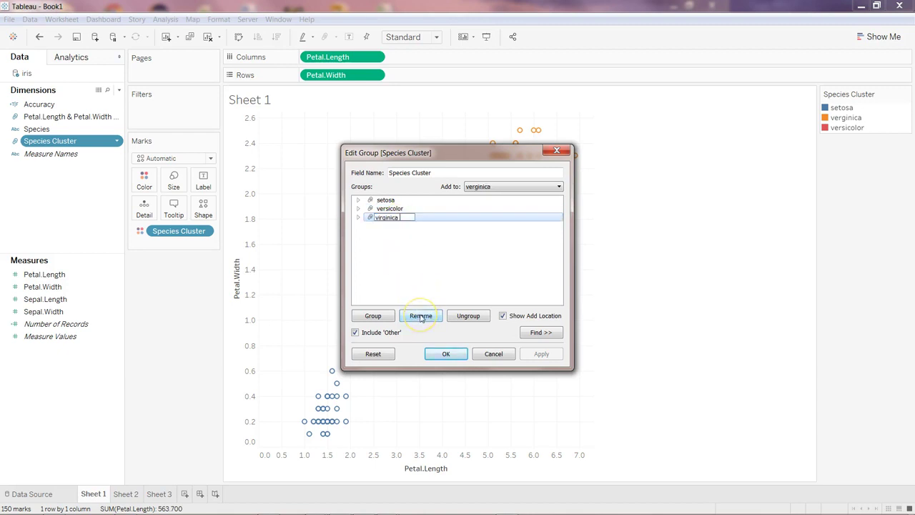
text(virginica)
key(Return)
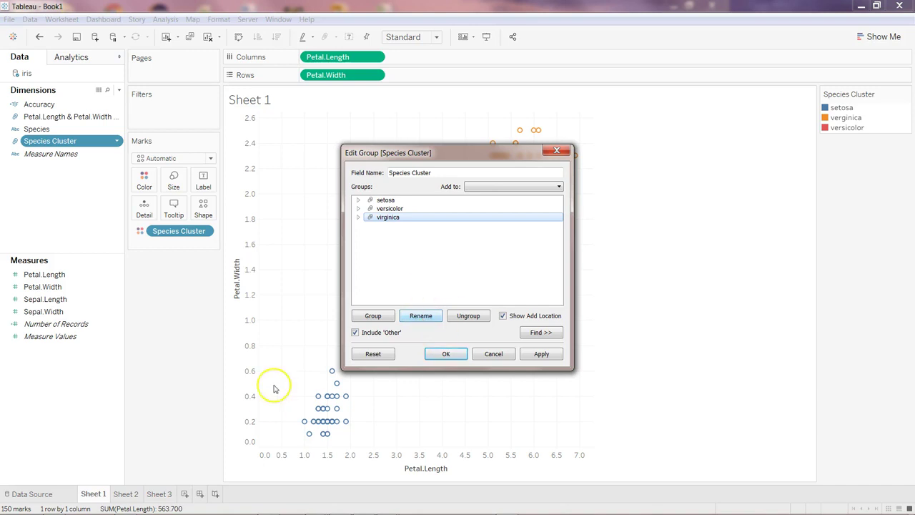
click(422, 315)
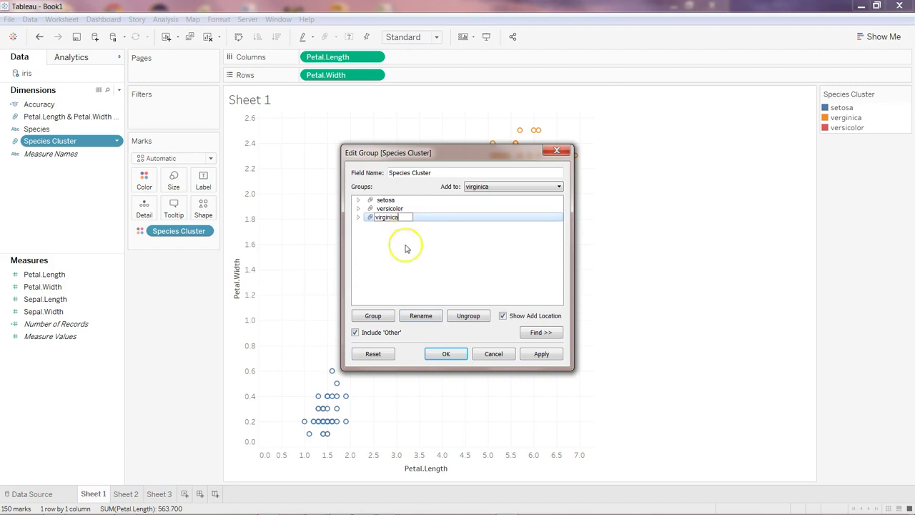
click(434, 264)
click(402, 208)
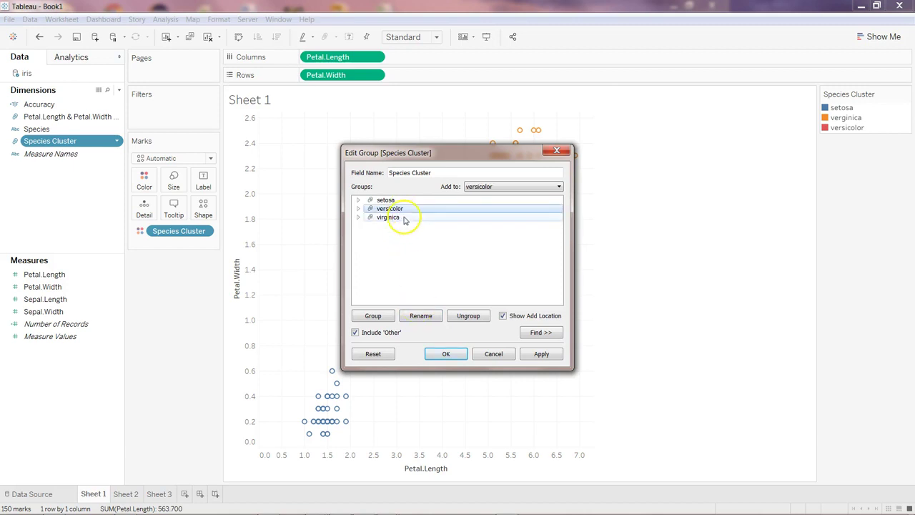
Switch to the iris workbook in Excel and check how versicolor is spelled in the Species column
click(54, 509)
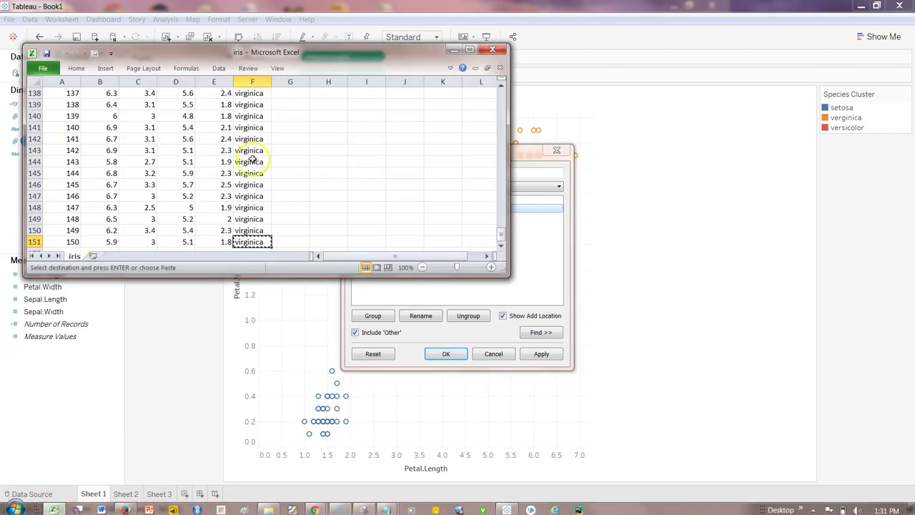
key(Page_Up)
key(Page_Up)
key(Page_Up)
key(Page_Up)
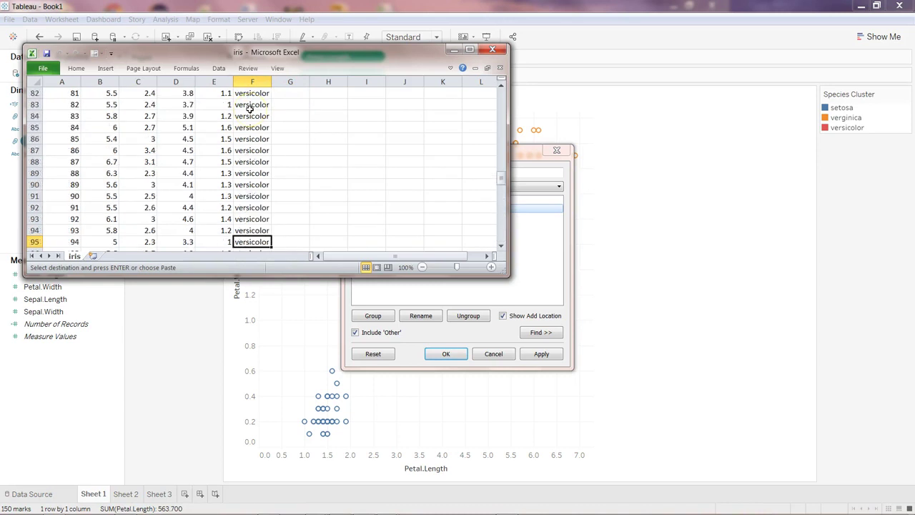
Return to Tableau, save the Species Cluster group, and check the Accuracy counts on Sheet 2
click(847, 129)
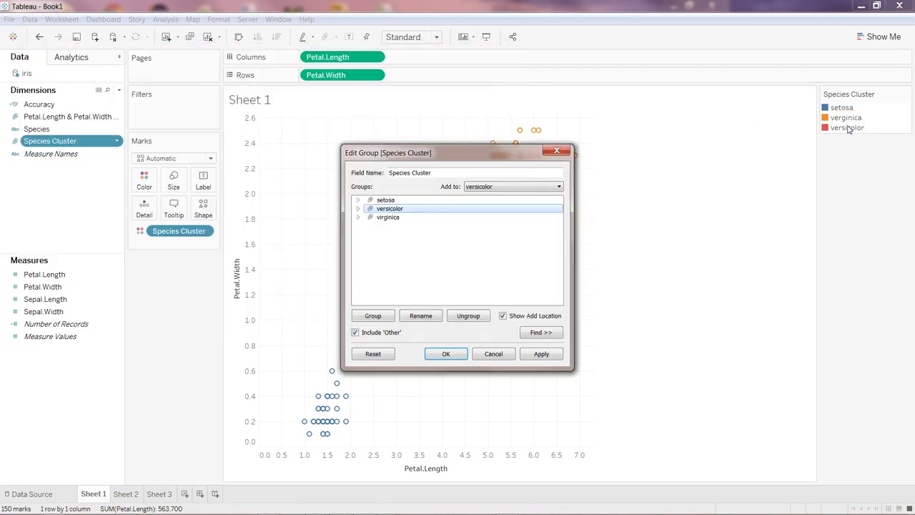
click(445, 354)
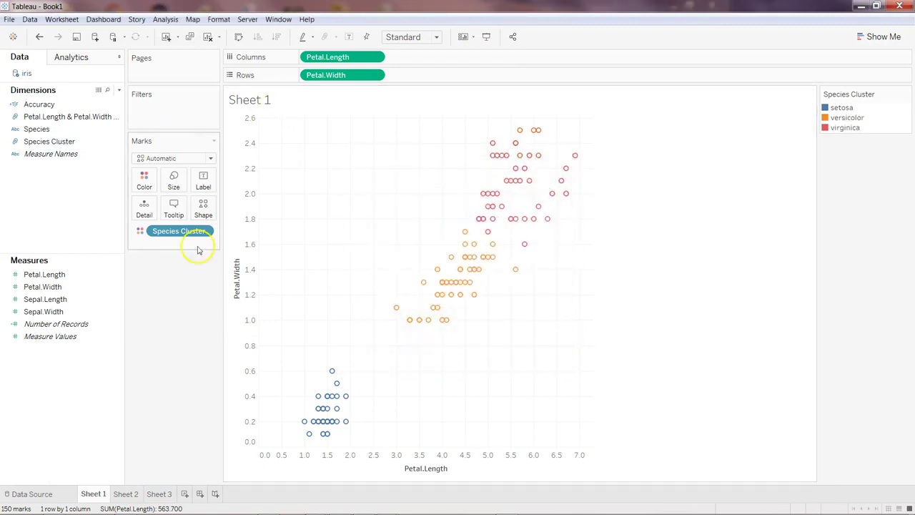
click(128, 492)
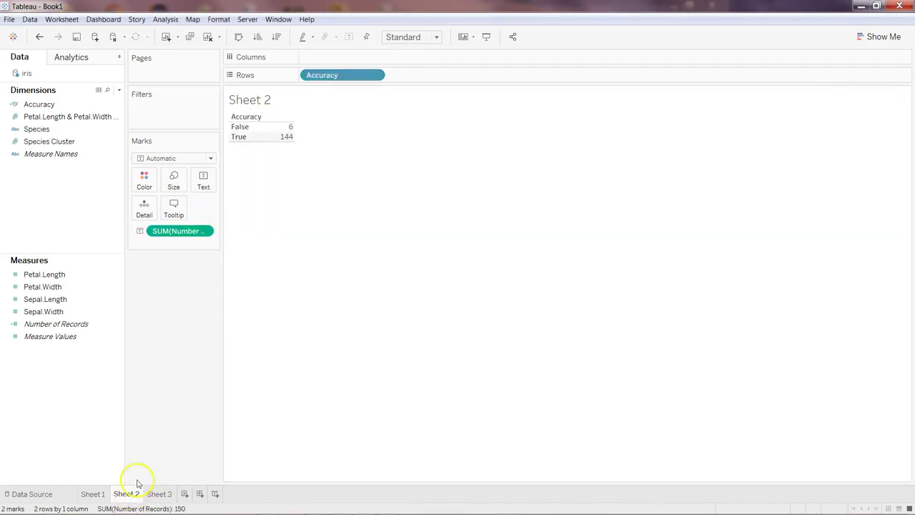
Inspect the False and True counts on Sheet 2, and try showing them as bars with the Bar mark type
mouse_move(292, 136)
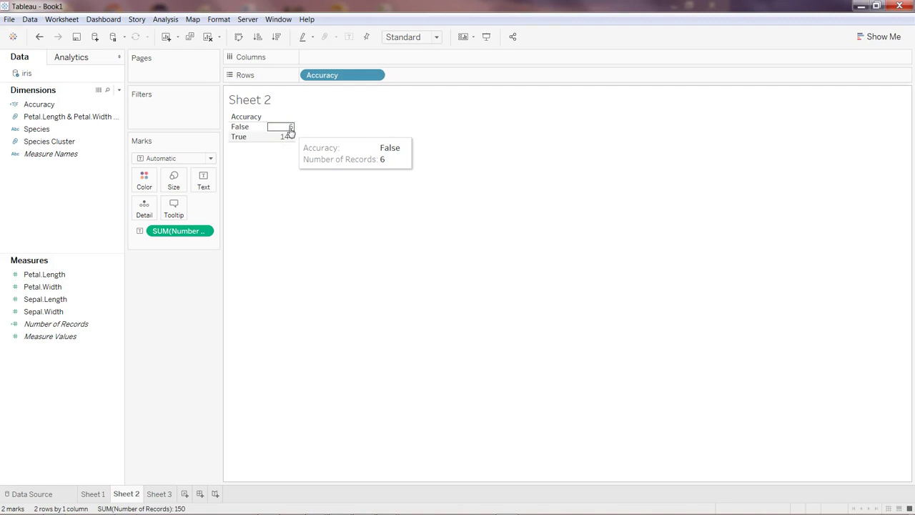
click(286, 142)
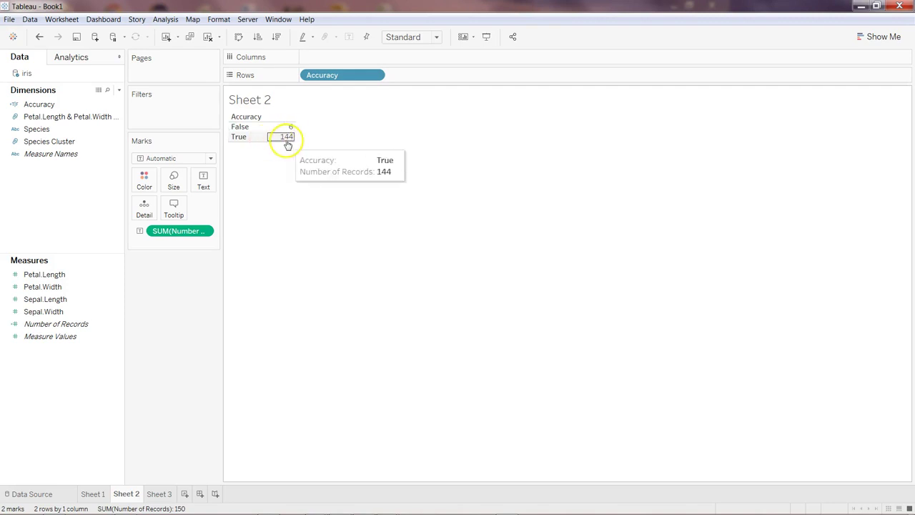
click(210, 158)
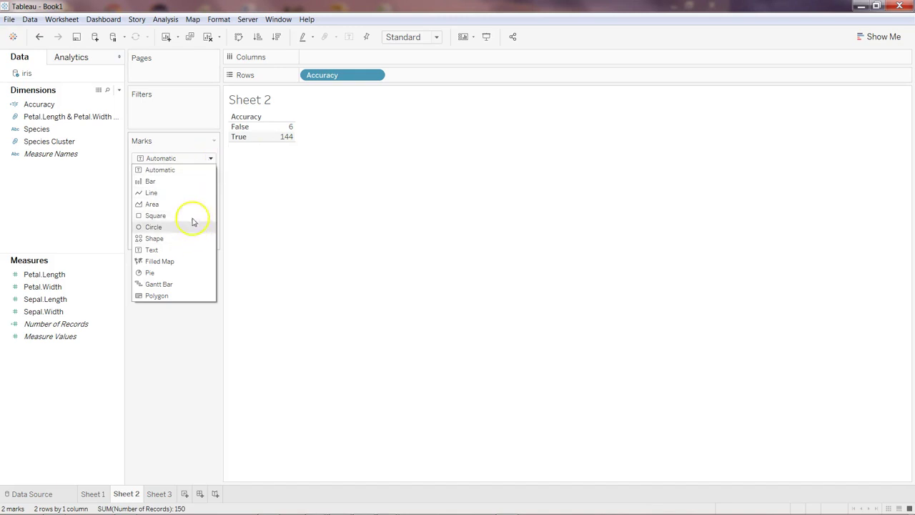
click(188, 181)
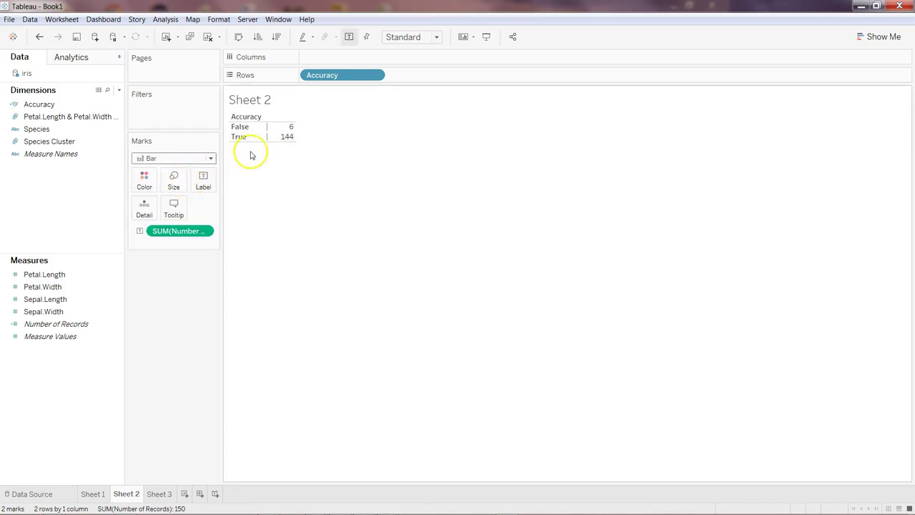
click(197, 158)
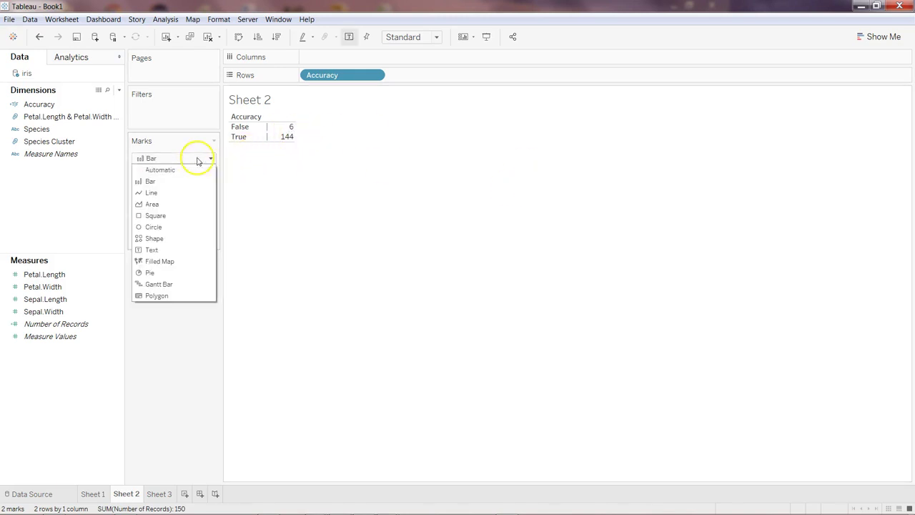
click(191, 183)
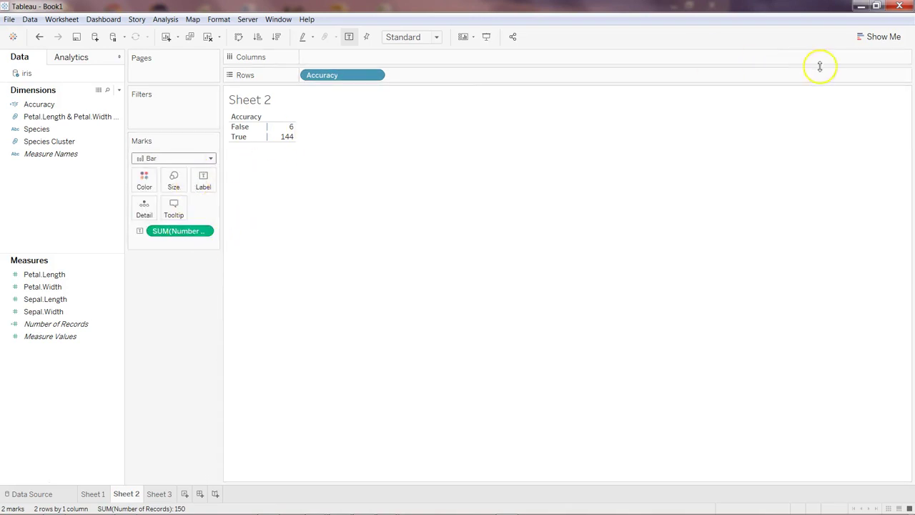
Convert the Accuracy counts on Sheet 2 into a horizontal bar chart using the Show Me suggestions
click(882, 36)
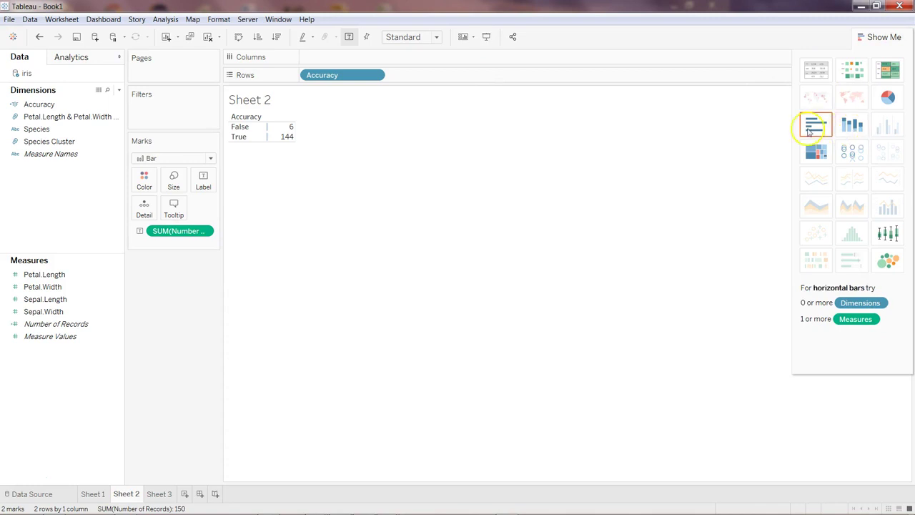
click(810, 133)
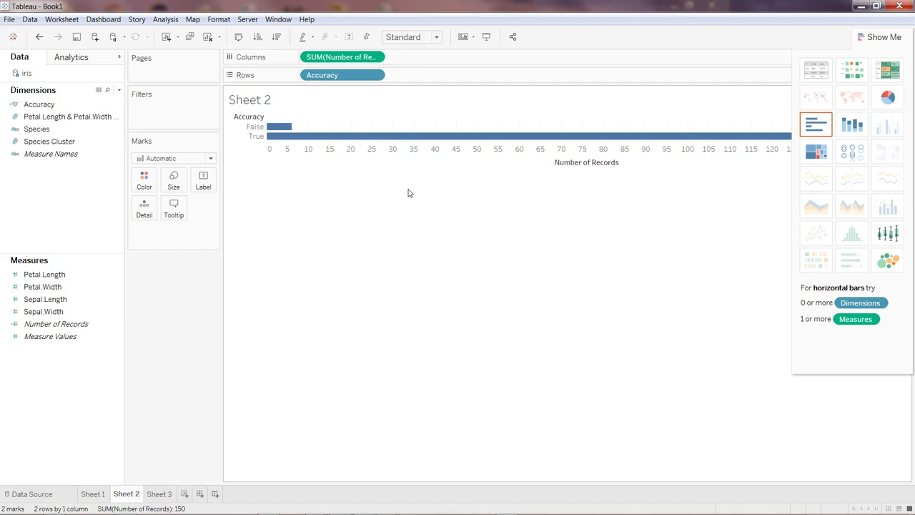
mouse_move(397, 136)
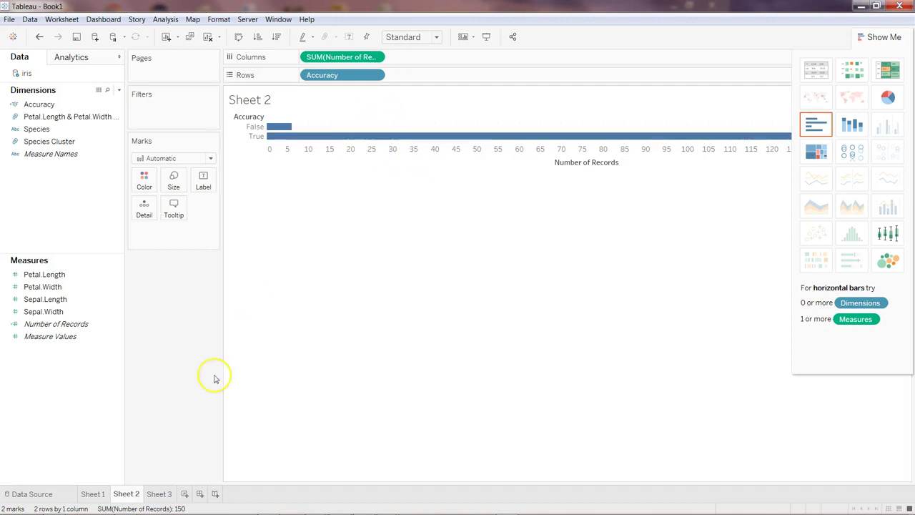
Look at the Species scatter plot on Sheet 3, and create a new dashboard containing Sheet 1
click(159, 496)
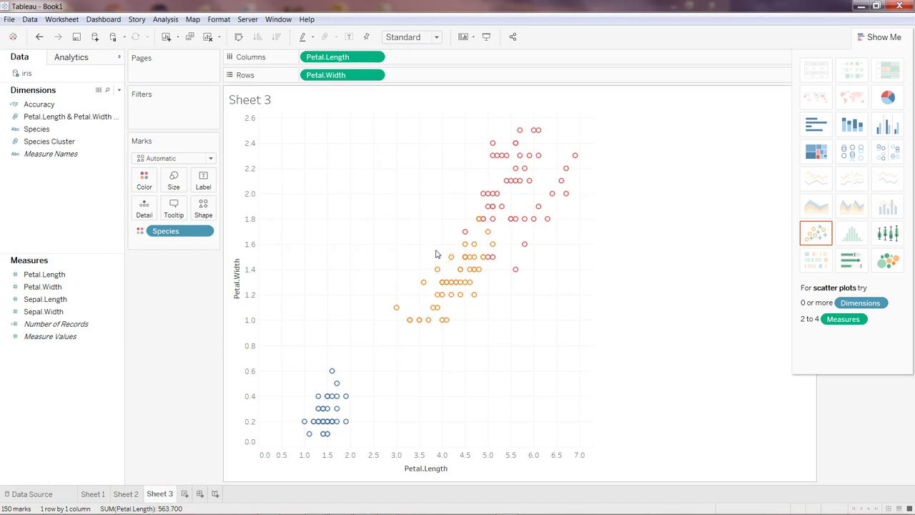
click(201, 494)
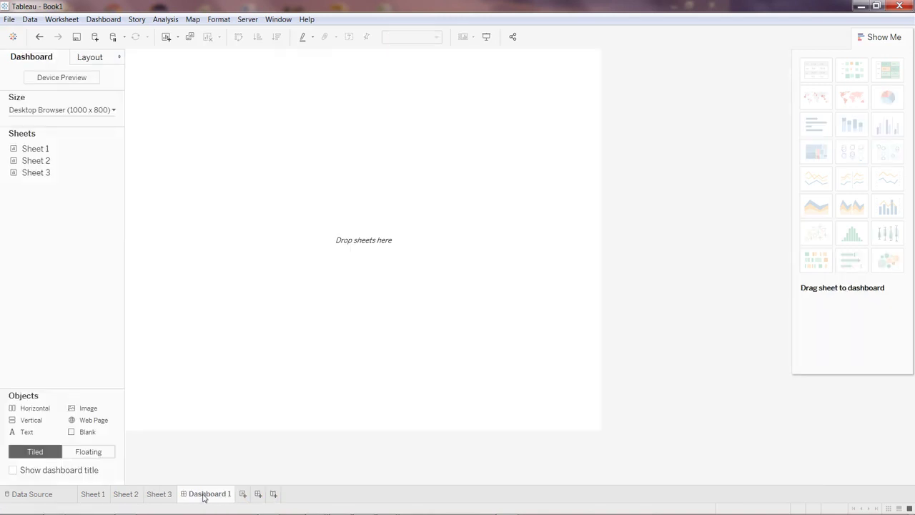
click(110, 162)
click(79, 148)
drag(79, 148, 221, 167)
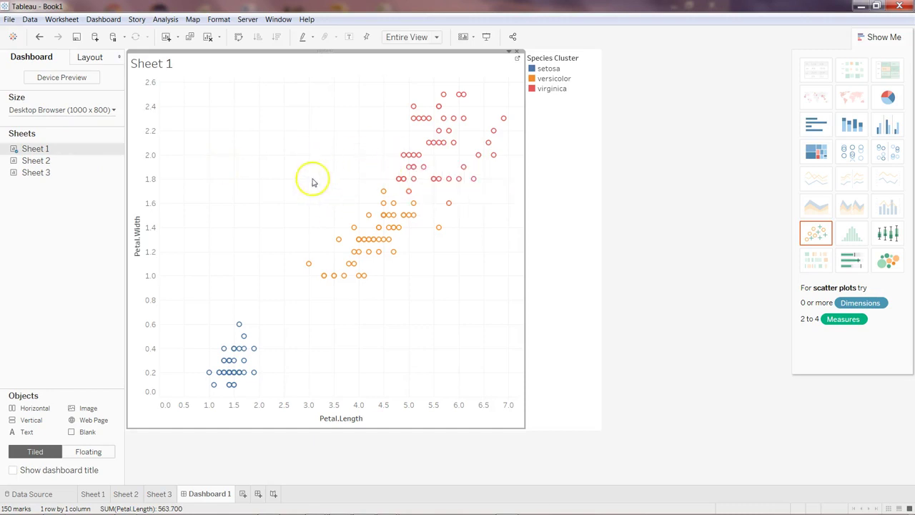
Add Sheet 3 to the dashboard and place it at full height on the far side of the legends from Sheet 1
mouse_move(60, 180)
drag(60, 177, 594, 210)
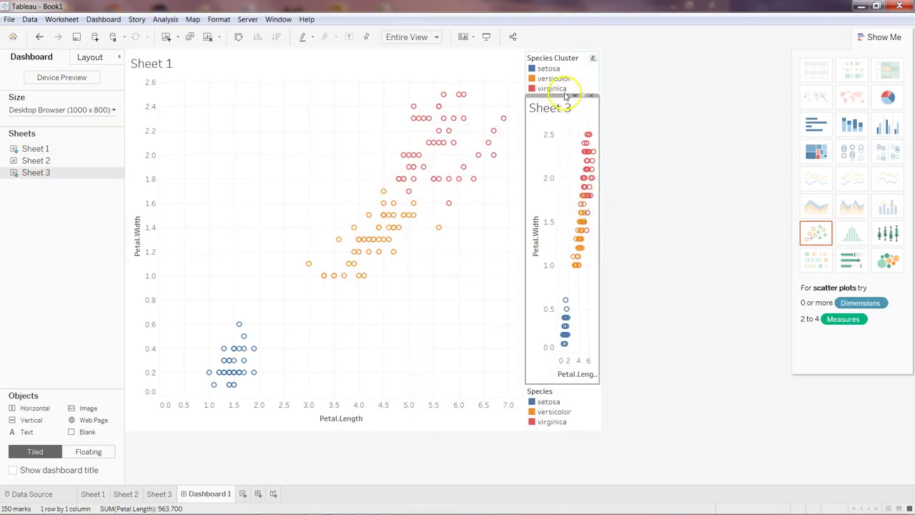
drag(580, 95, 599, 58)
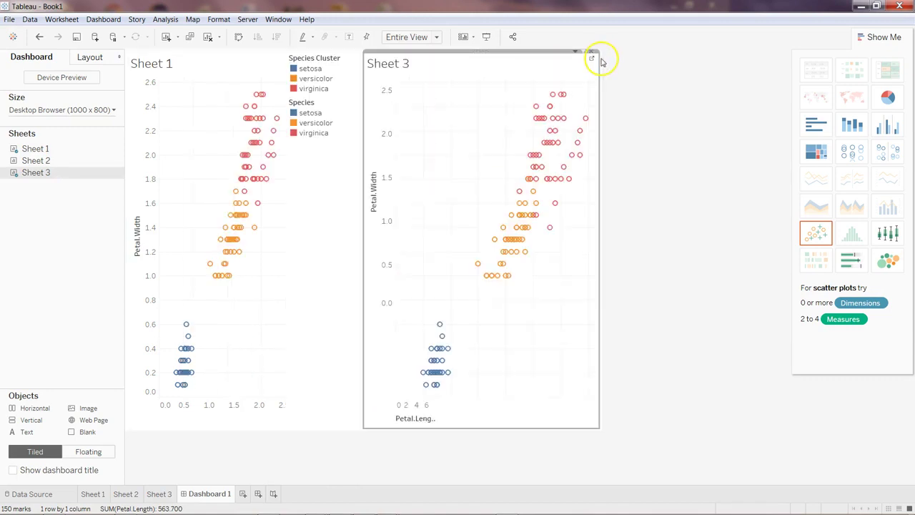
Remove the Species legend from the dashboard and widen the Sheet 1 plot, narrowing the Species Cluster legend column
click(318, 103)
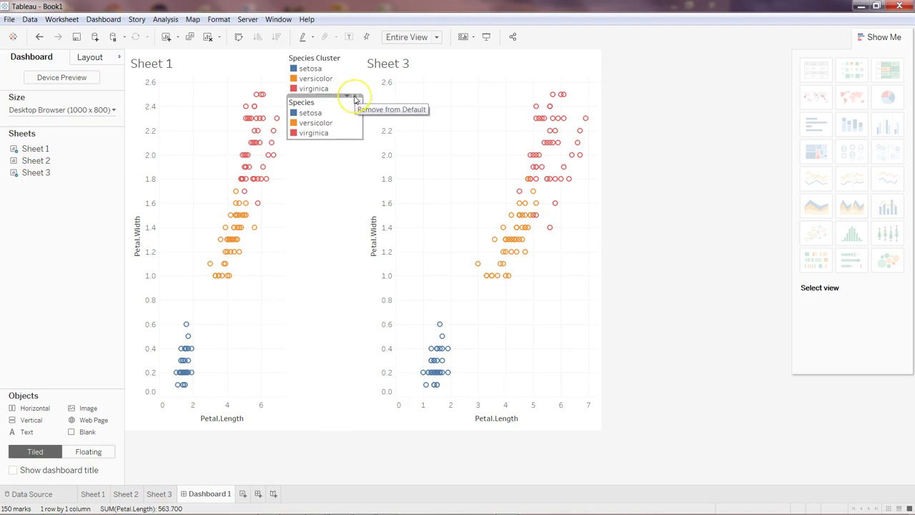
click(355, 98)
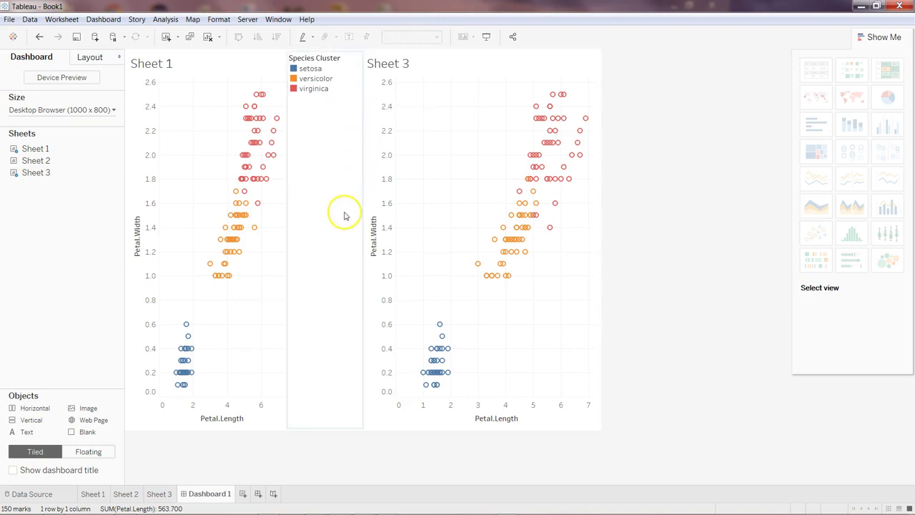
click(300, 167)
drag(300, 166, 310, 169)
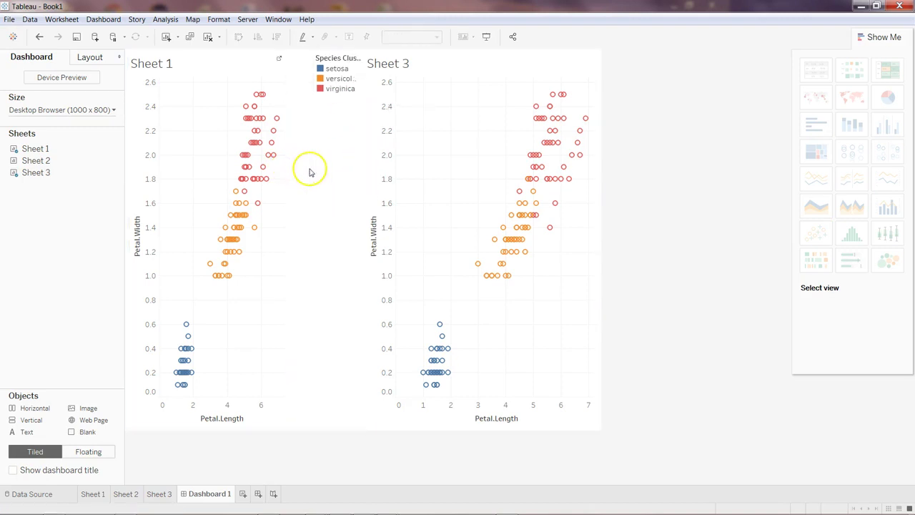
drag(366, 152, 382, 153)
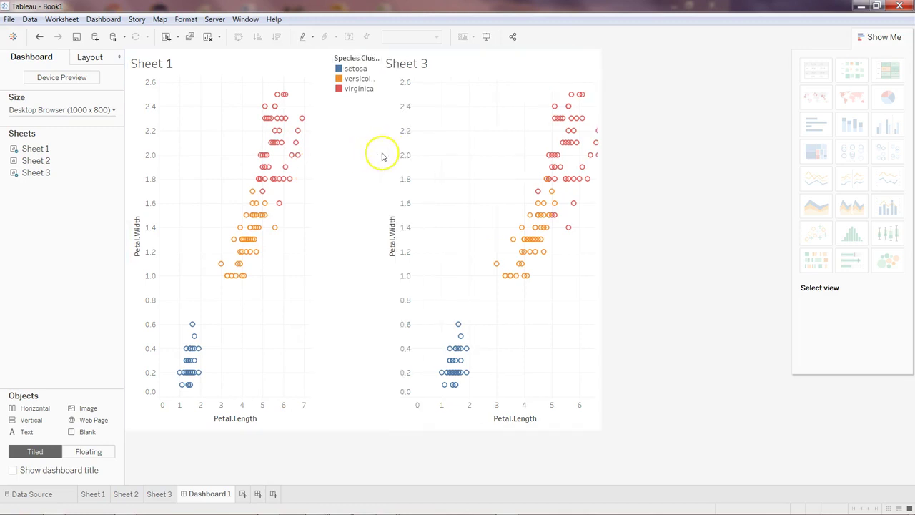
Rename Sheet 1 as ML Cluster and Sheet 3 as Real Value
click(158, 67)
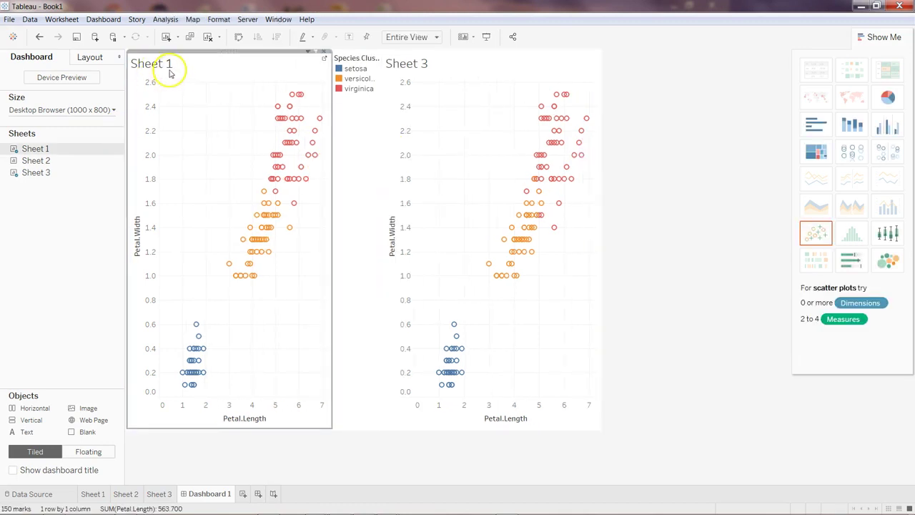
click(95, 494)
double_click(101, 495)
text(ML Cluster)
key(Return)
double_click(170, 494)
text(Real Value)
key(Return)
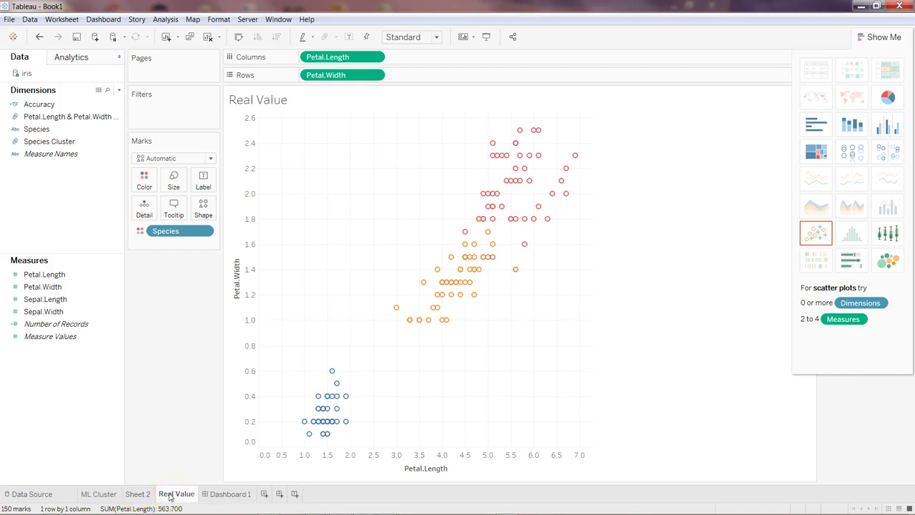
Rename Sheet 2, which holds the Accuracy bar chart, as Accuary
double_click(137, 493)
text(Accuary)
key(Return)
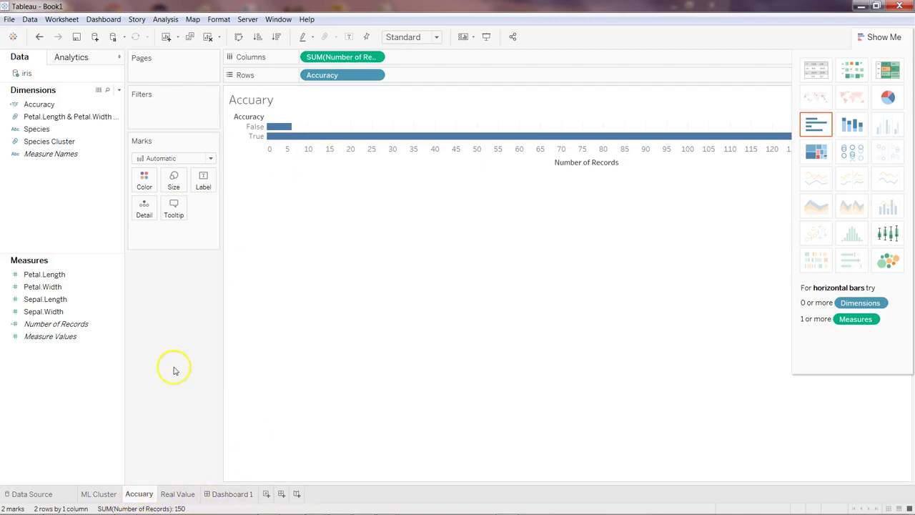
Return to Dashboard 1 and compare the point at petal length 5.6, width 1.4 in the ML Cluster and Real Value plots
click(234, 493)
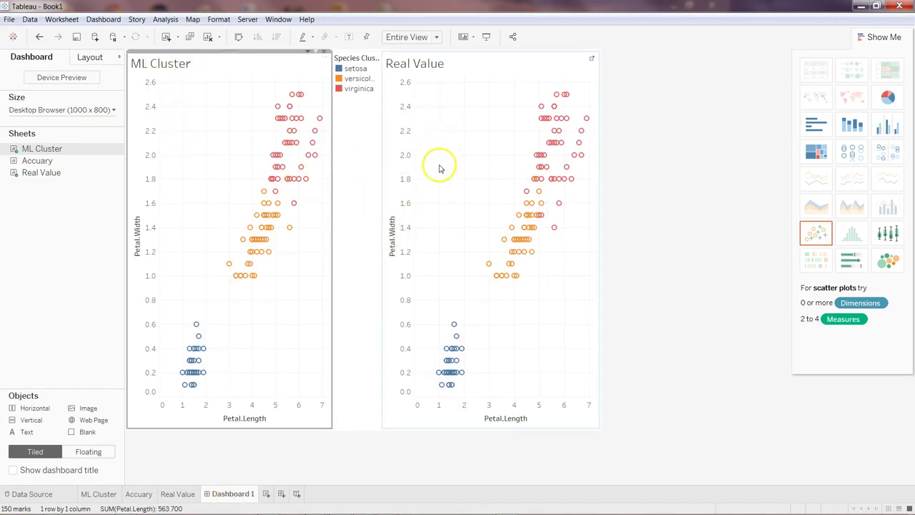
mouse_move(292, 231)
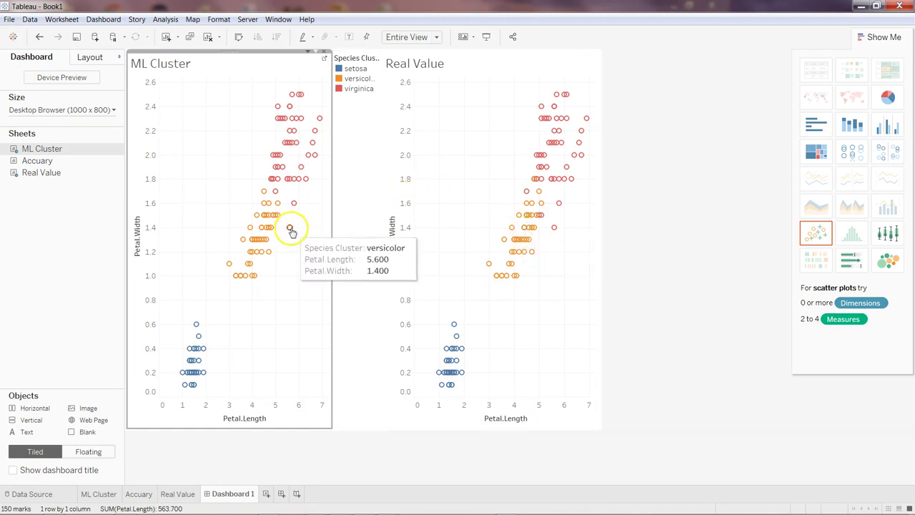
mouse_move(554, 232)
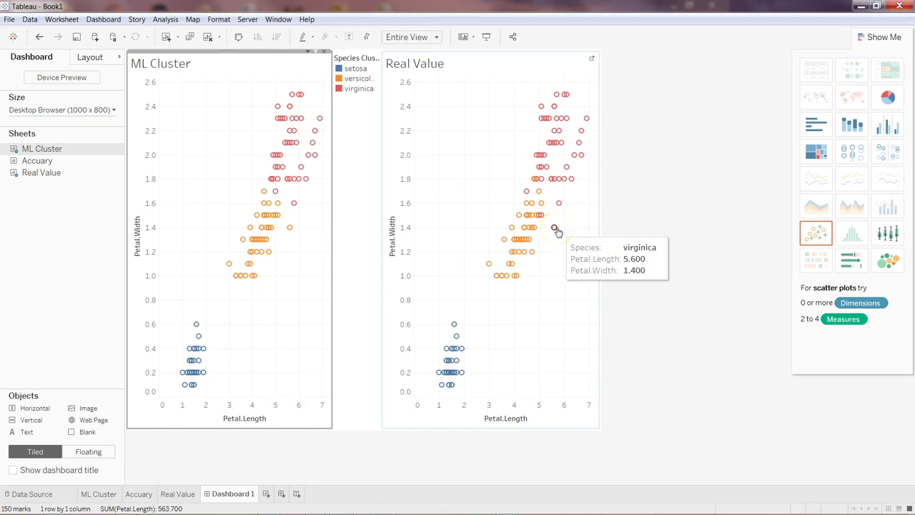
click(237, 277)
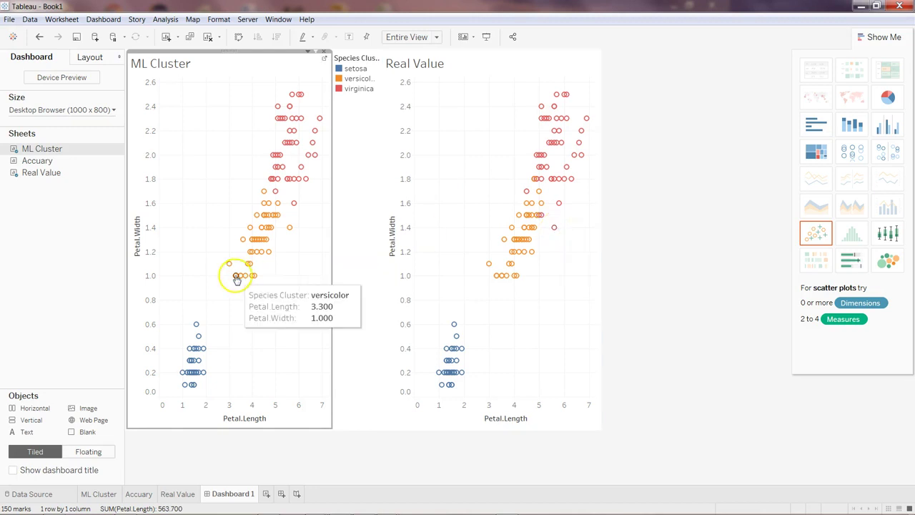
Add the Accuary sheet to the dashboard, before the ML Cluster plot, and inspect its True and False bars
double_click(66, 163)
drag(66, 162, 127, 162)
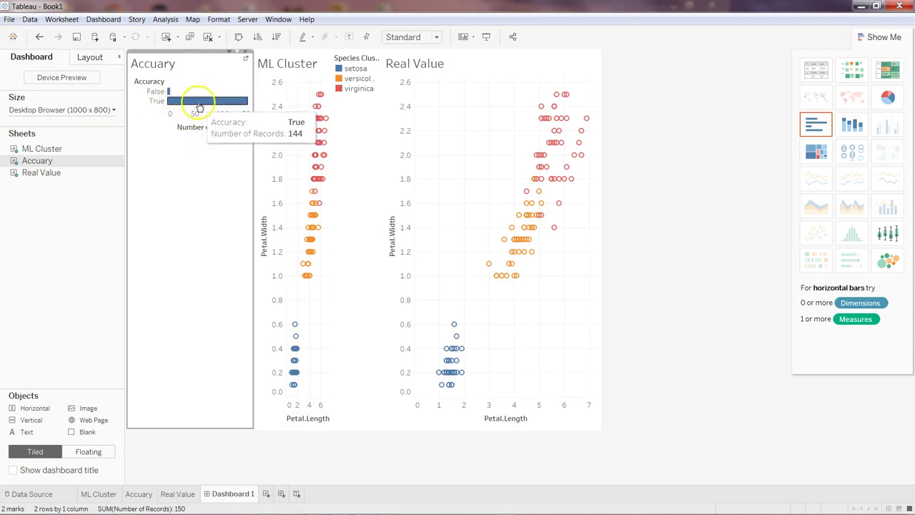
mouse_move(173, 95)
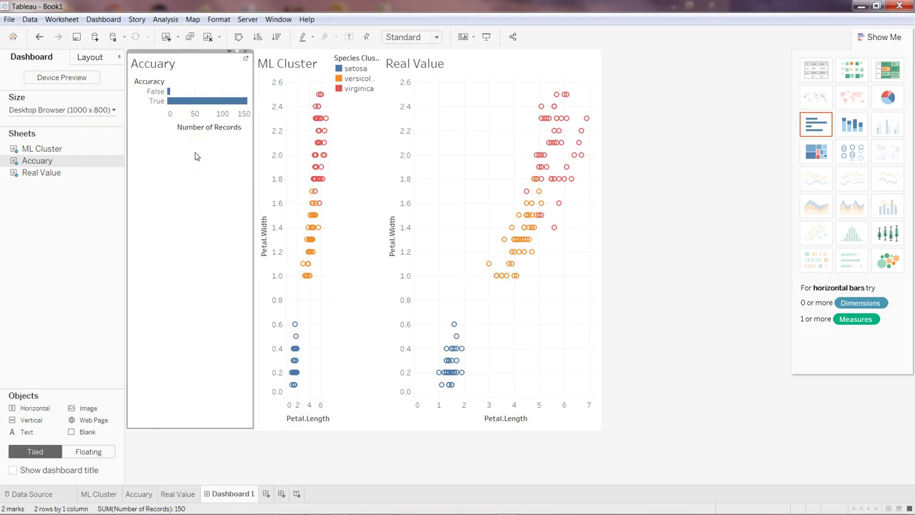
click(648, 256)
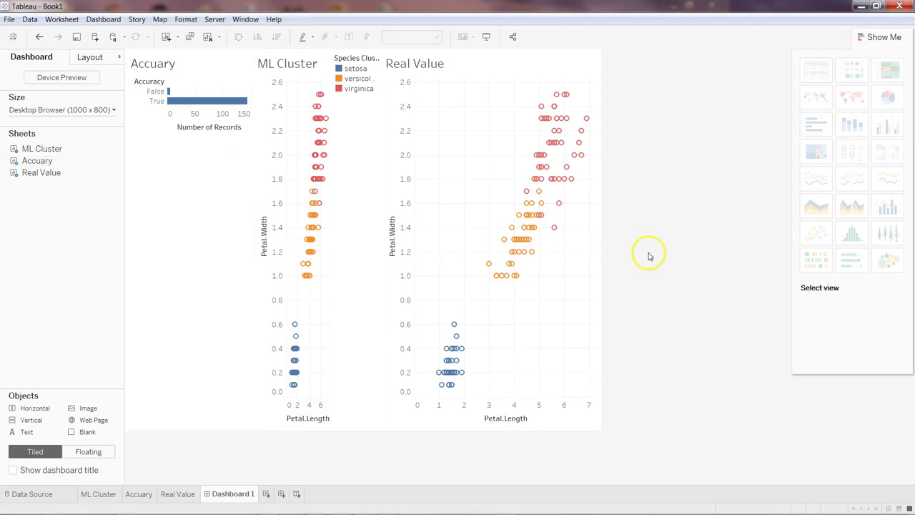